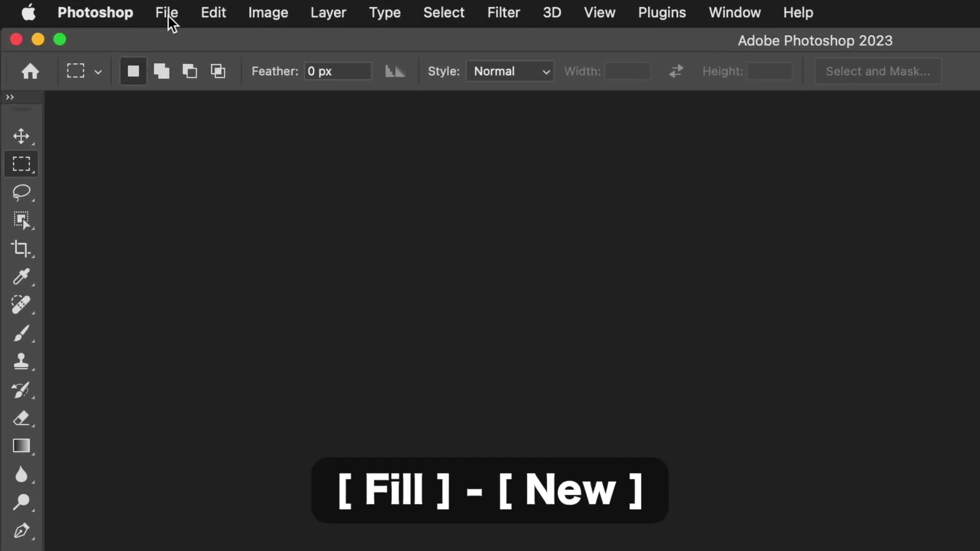
Step: Create a new 1280×1280 px, 300 ppi RGB document named water-ripple
{"action": "left_click", "coordinate": [203, 15]}
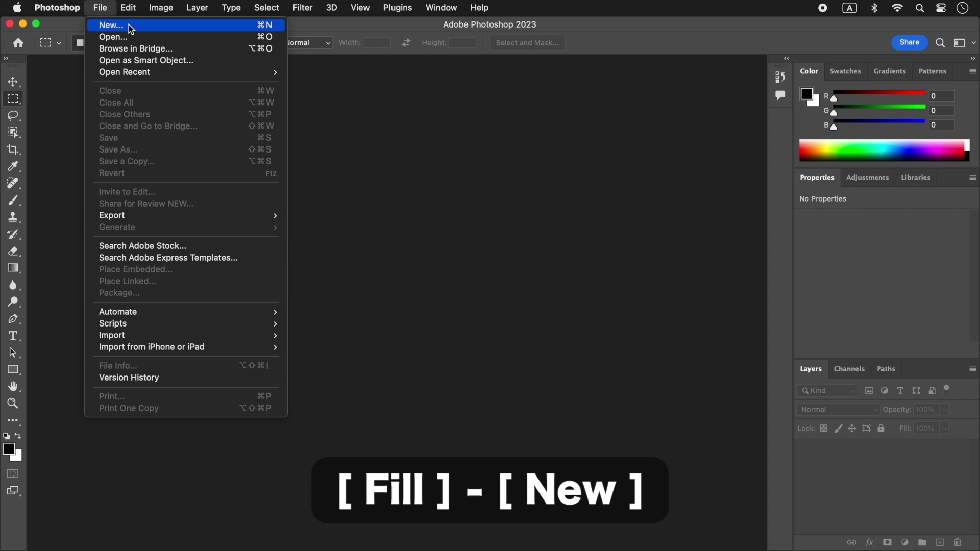
{"action": "left_click", "coordinate": [258, 50]}
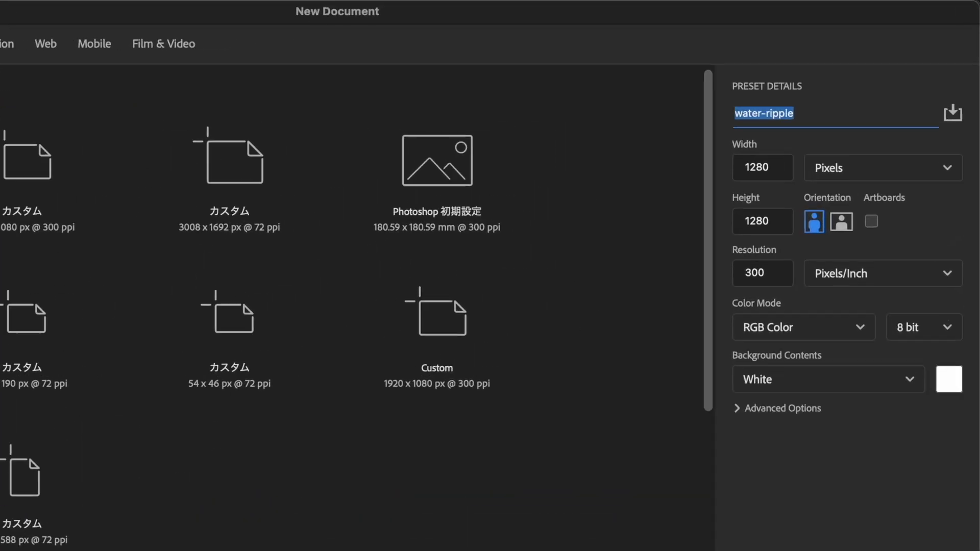
{"action": "double_click", "coordinate": [780, 167]}
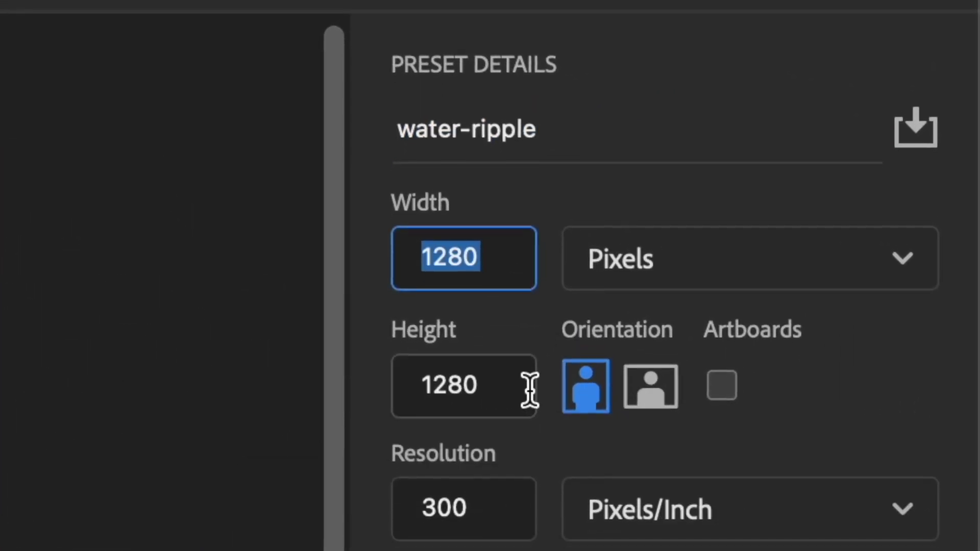
{"action": "left_click", "coordinate": [499, 430]}
{"action": "double_click", "coordinate": [499, 307]}
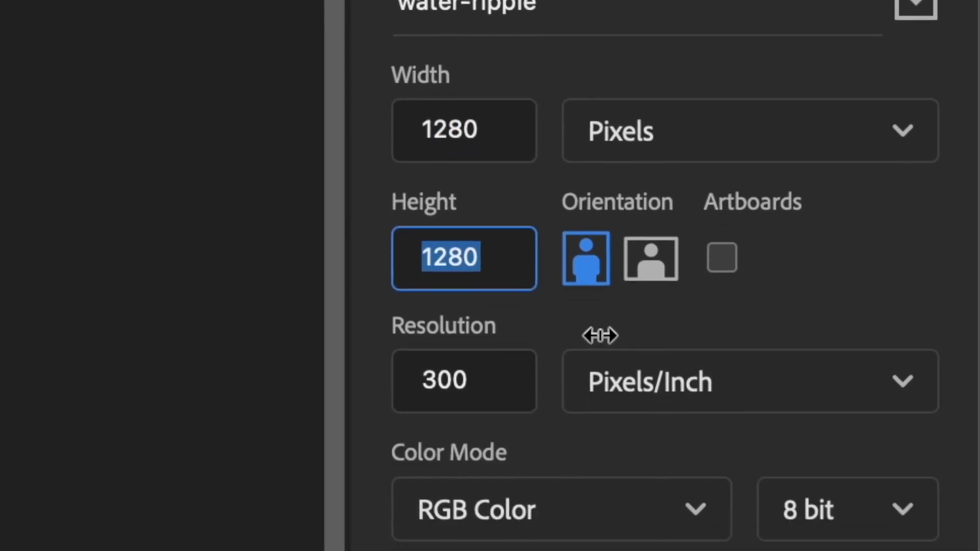
{"action": "double_click", "coordinate": [497, 309]}
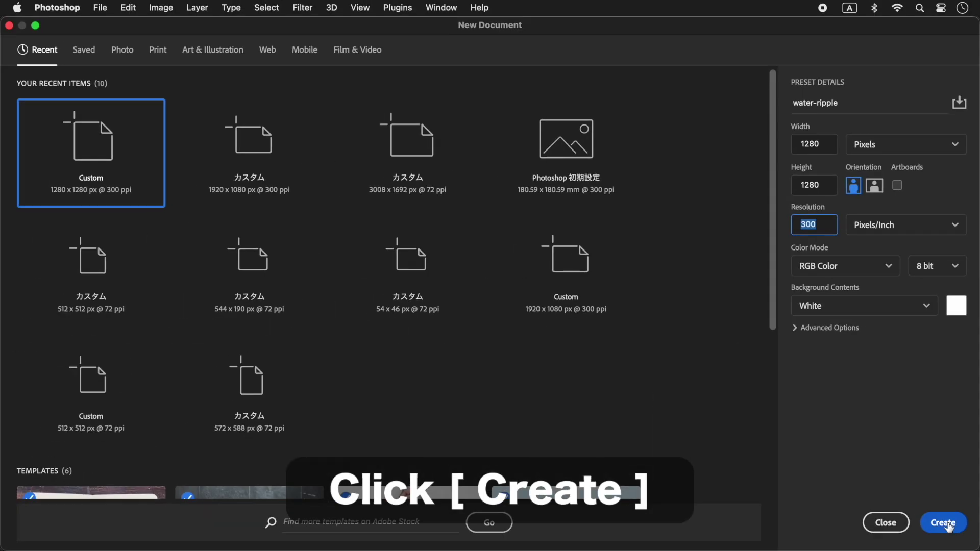
{"action": "left_click", "coordinate": [949, 522]}
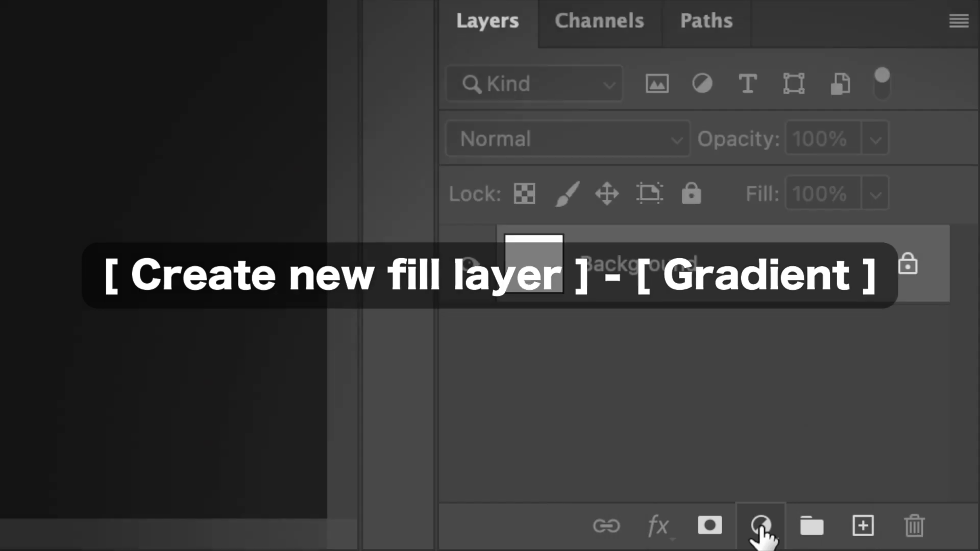
Step: Add a Gradient fill layer above the white Background
{"action": "left_click", "coordinate": [760, 528]}
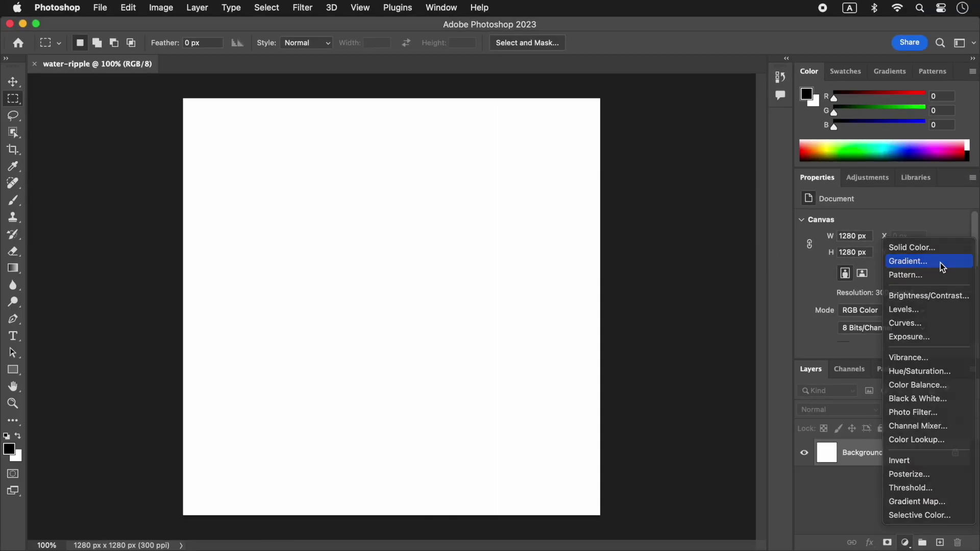
{"action": "left_click", "coordinate": [943, 268]}
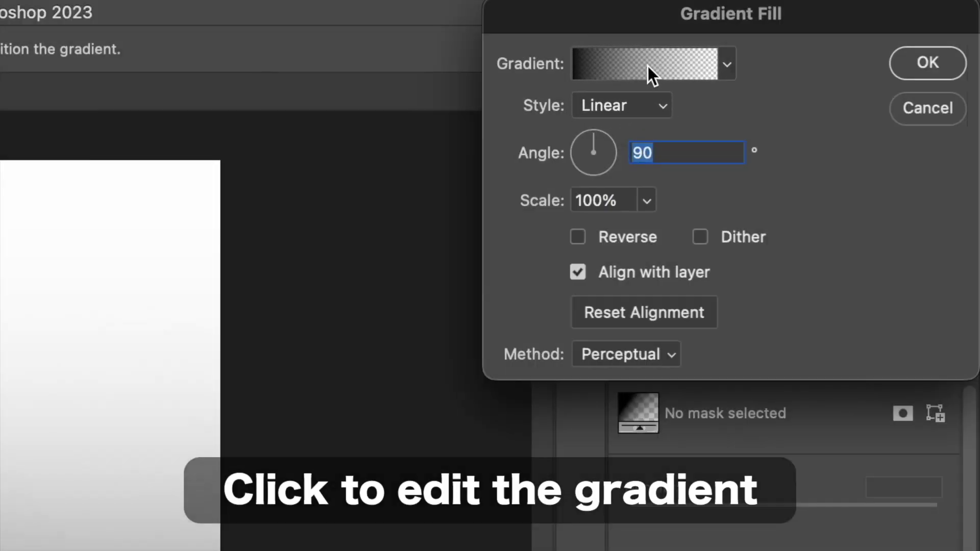
Step: Set the gradient's ending opacity stop to 100%
{"action": "left_click", "coordinate": [648, 66]}
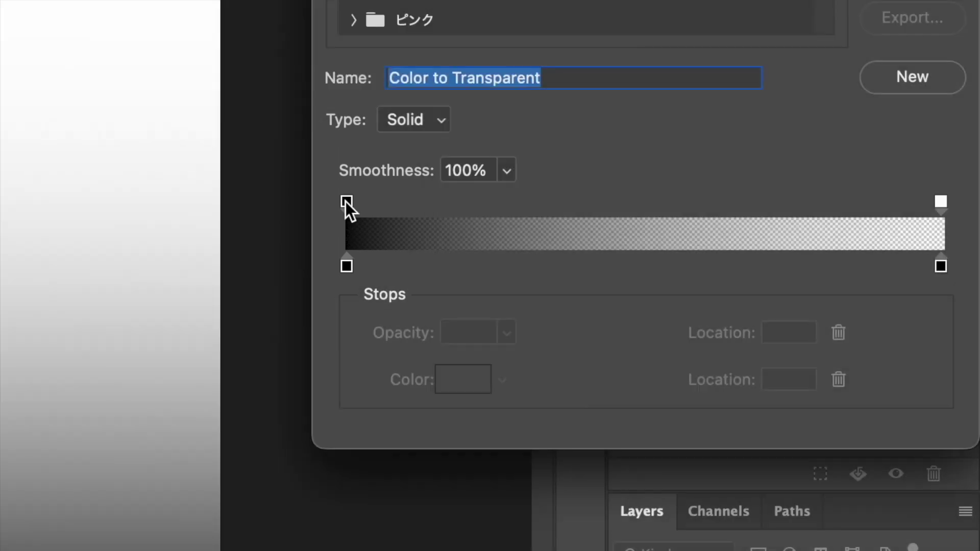
{"action": "left_click", "coordinate": [346, 202]}
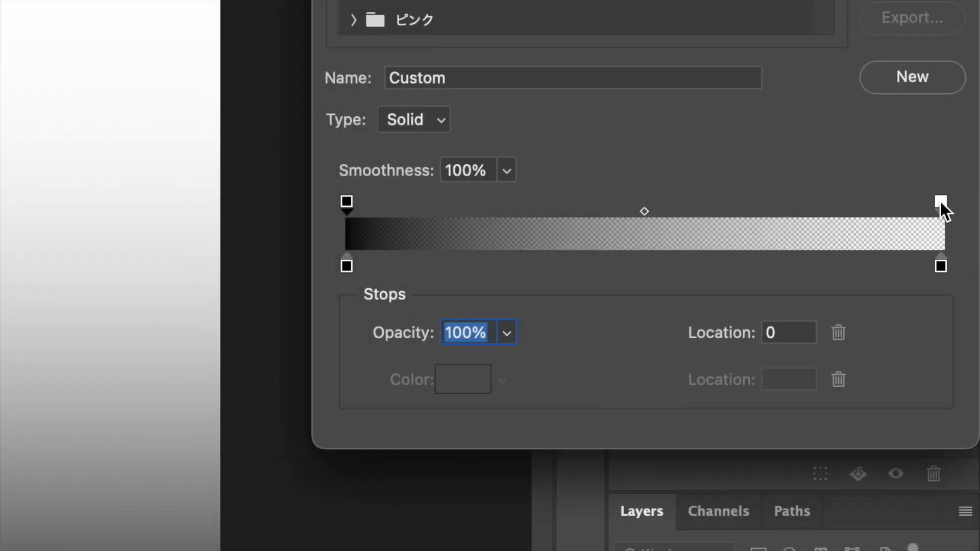
{"action": "left_click", "coordinate": [940, 202]}
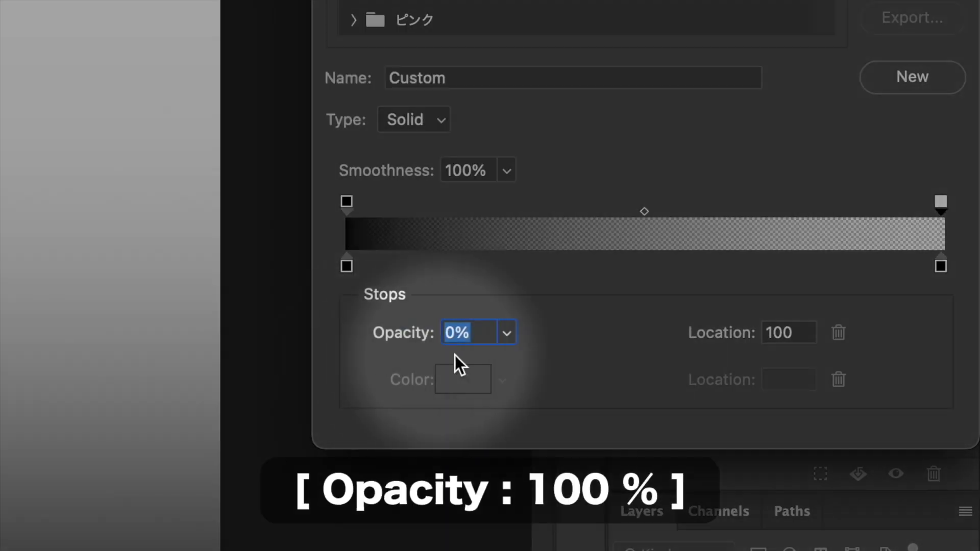
{"action": "type", "text": "10"}
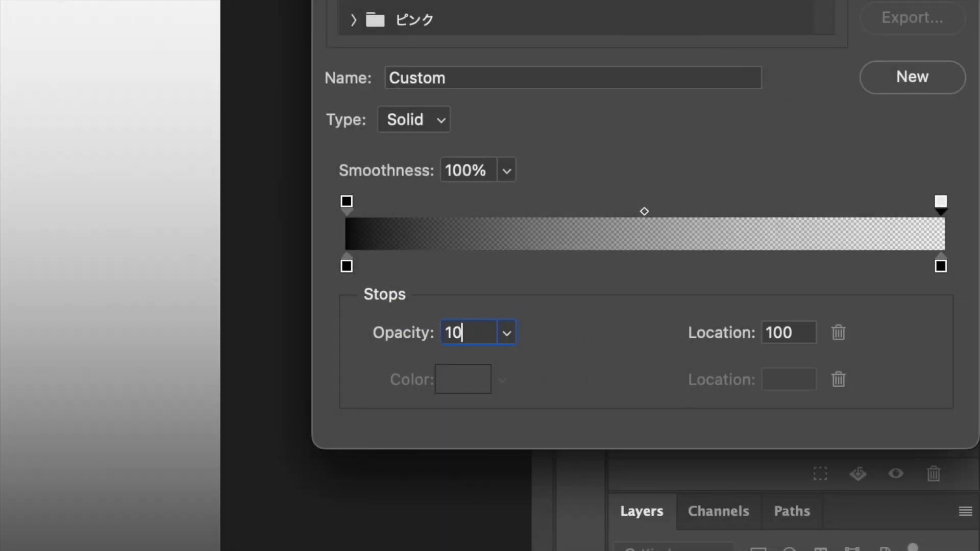
{"action": "type", "text": "0"}
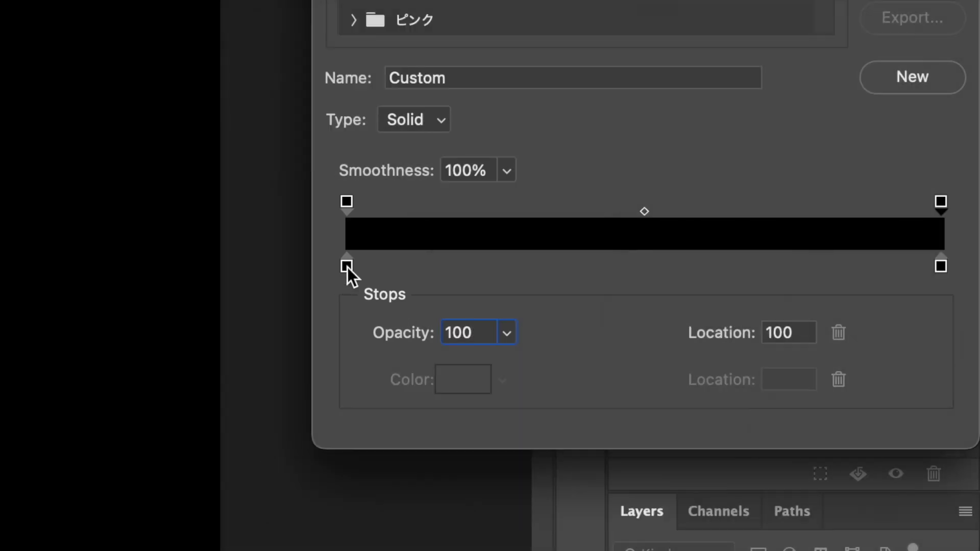
Step: Make the gradient's starting colour stop deep blue (H 209, S 95, B 66)
{"action": "left_click", "coordinate": [347, 266]}
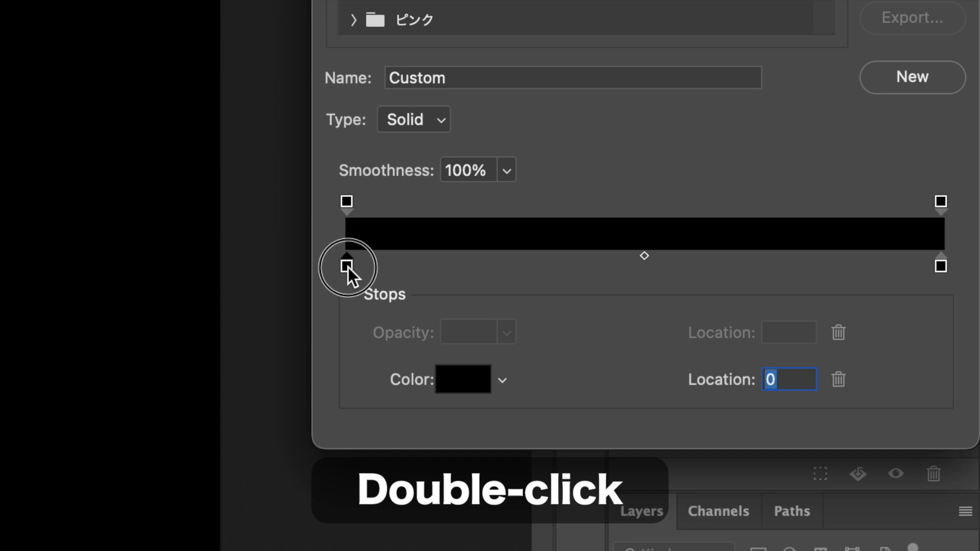
{"action": "double_click", "coordinate": [347, 266]}
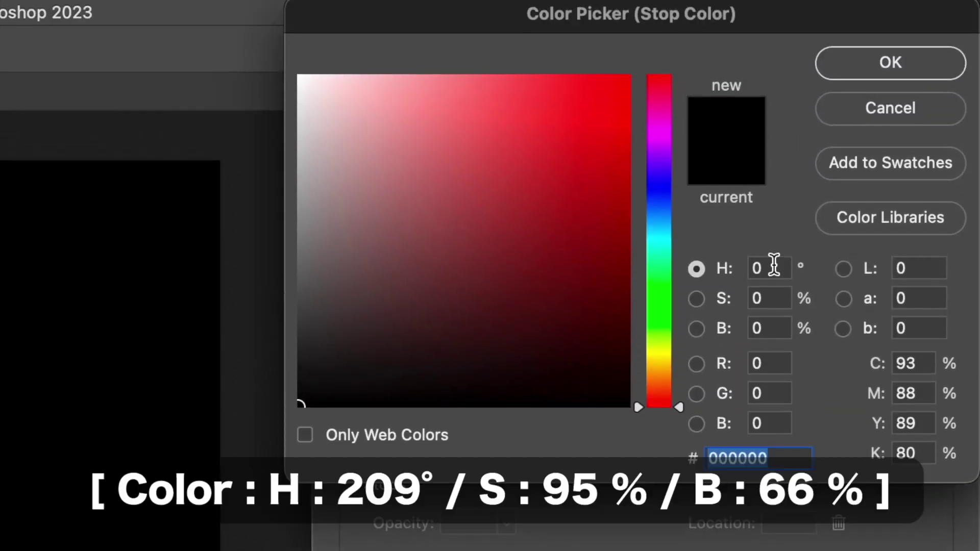
{"action": "double_click", "coordinate": [774, 267]}
{"action": "type", "text": "209"}
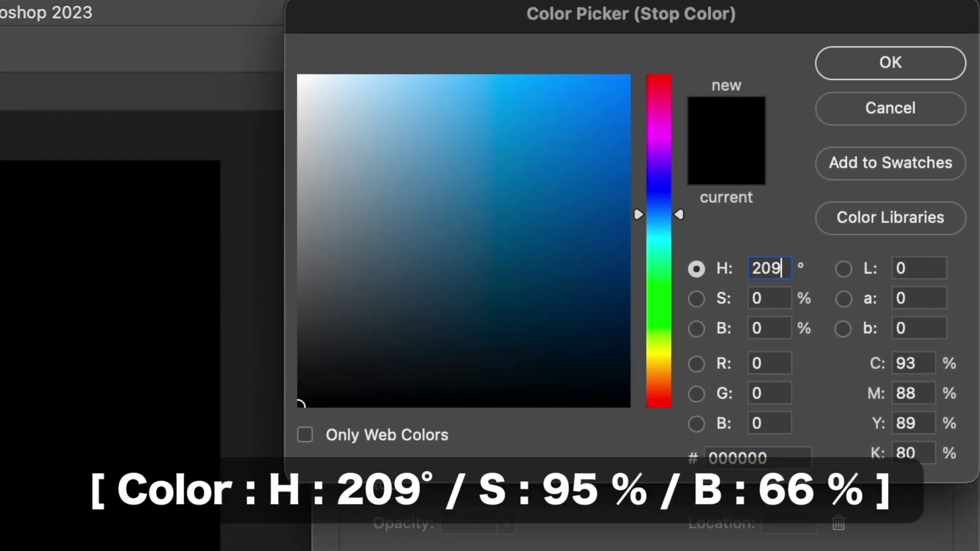
{"action": "double_click", "coordinate": [773, 299]}
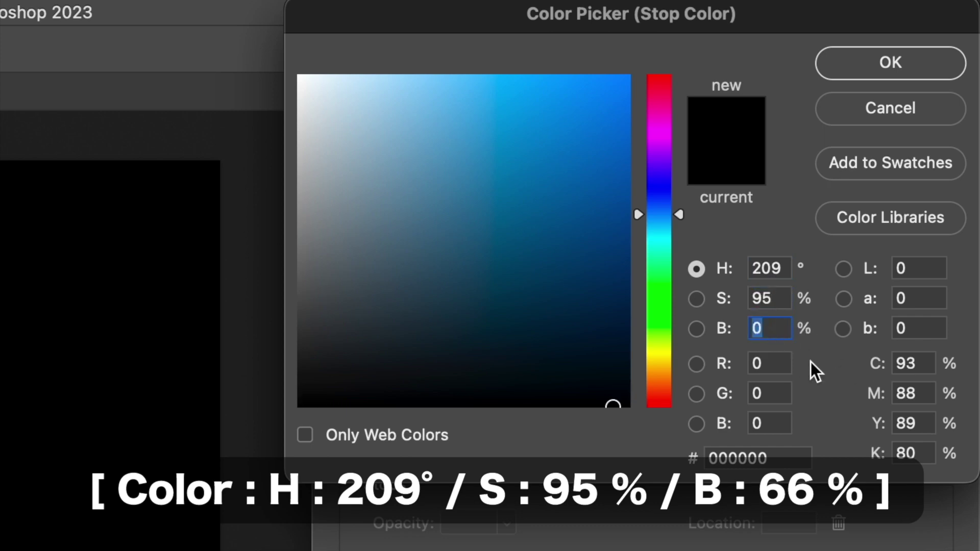
{"action": "type", "text": "66"}
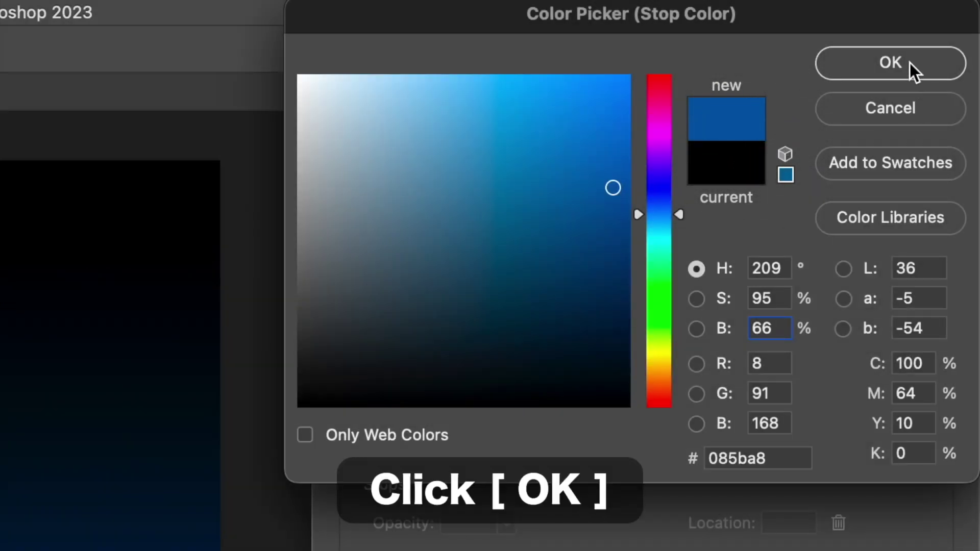
{"action": "left_click", "coordinate": [910, 63]}
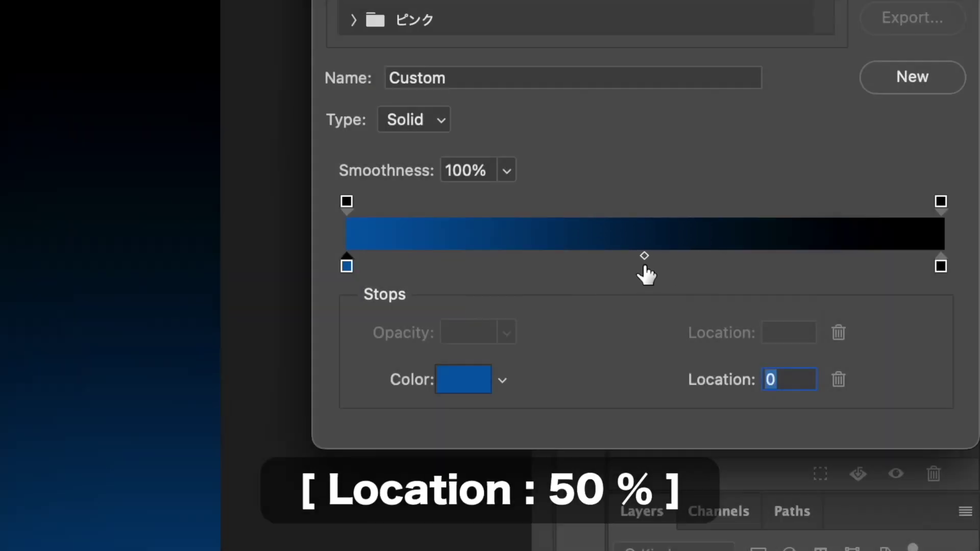
Step: Add a light blue middle colour stop (H 198, S 32, B 89)
{"action": "left_click", "coordinate": [643, 266]}
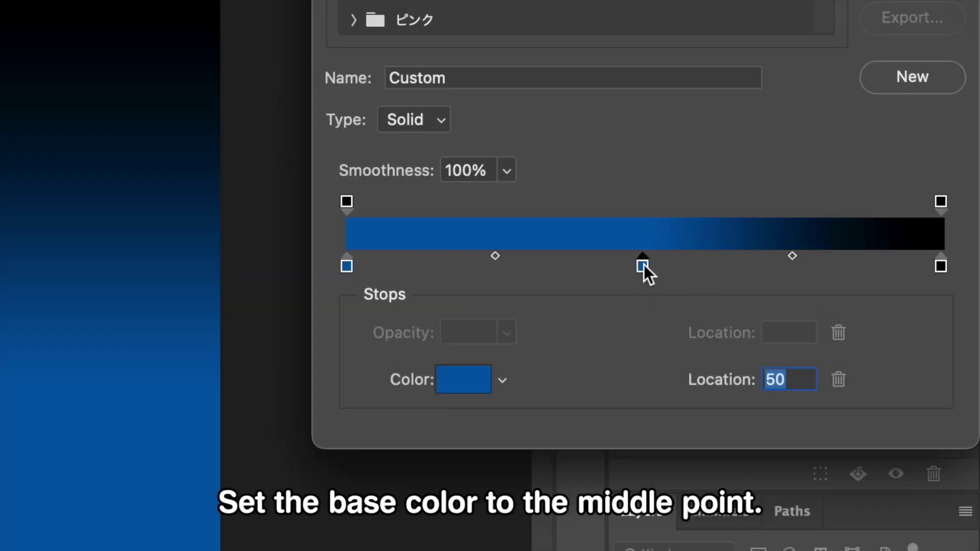
{"action": "double_click", "coordinate": [643, 267]}
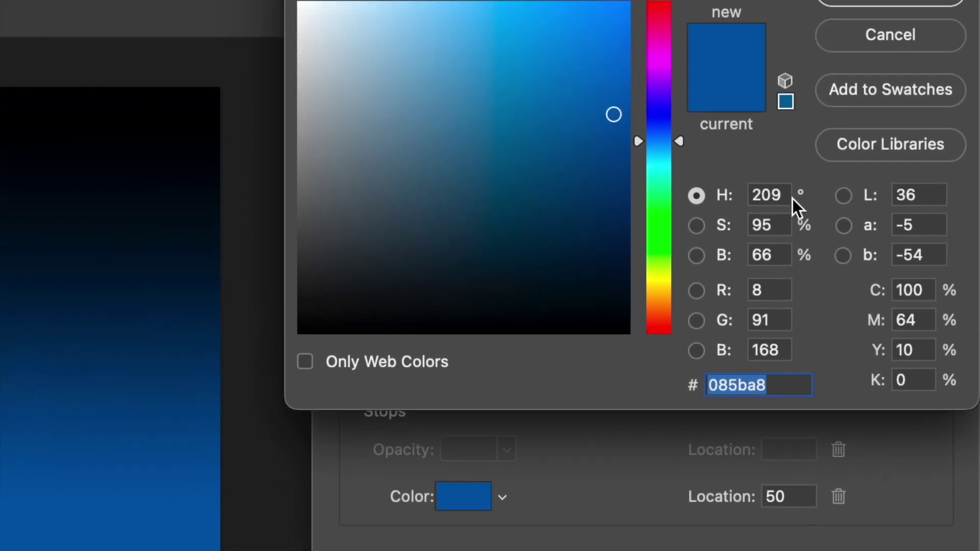
{"action": "double_click", "coordinate": [780, 195]}
{"action": "type", "text": "198"}
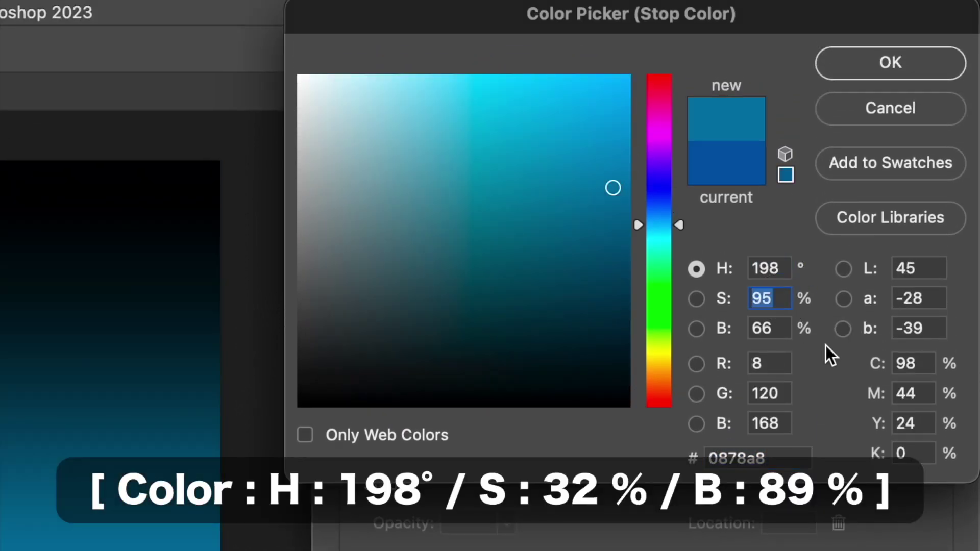
{"action": "type", "text": "32"}
{"action": "type", "text": "89"}
{"action": "left_click", "coordinate": [914, 66]}
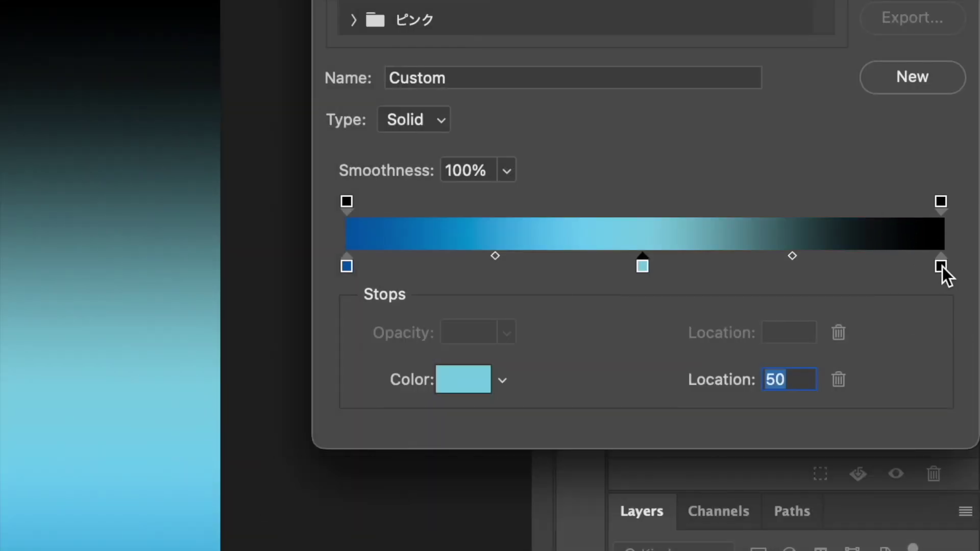
Step: Set the ending colour stop to near-white (H 206, S 6, B 99)
{"action": "left_click", "coordinate": [941, 266]}
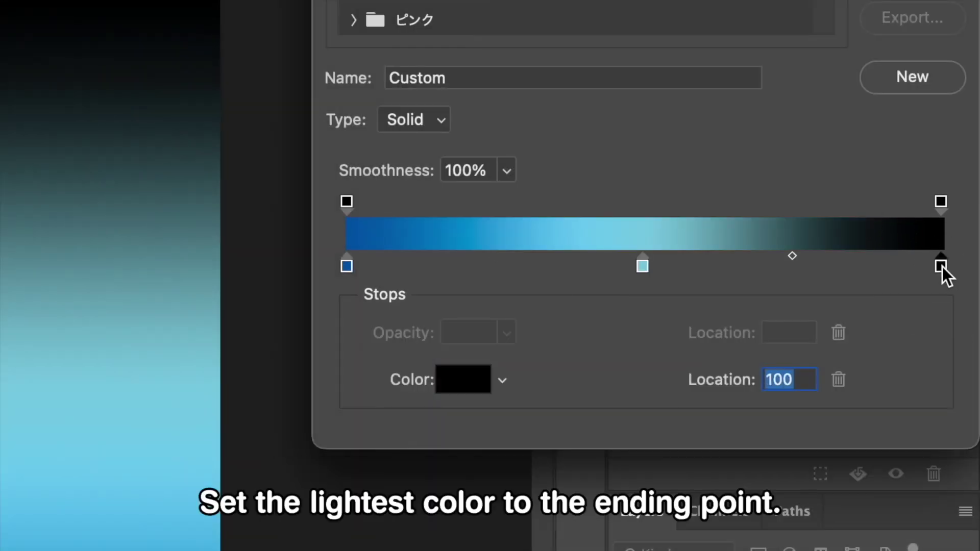
{"action": "double_click", "coordinate": [942, 266]}
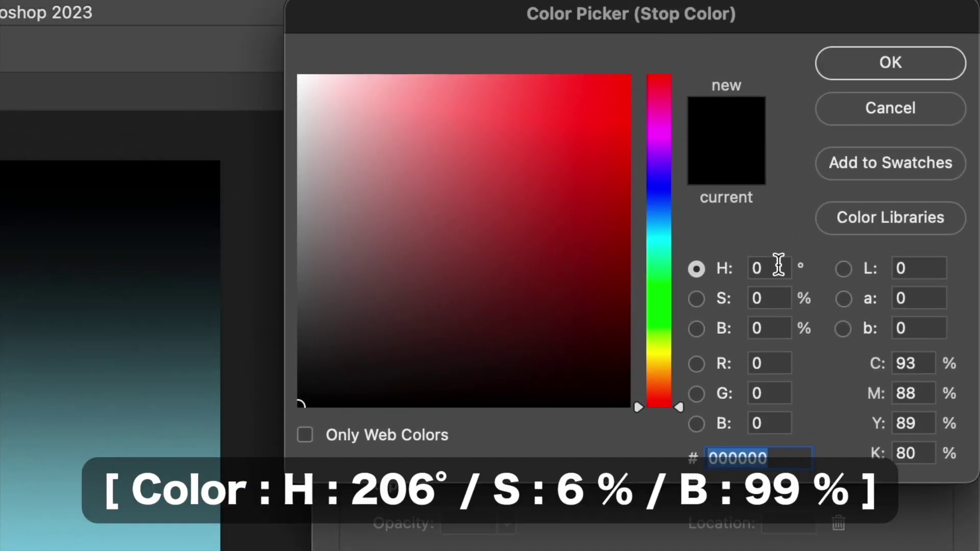
{"action": "double_click", "coordinate": [772, 254]}
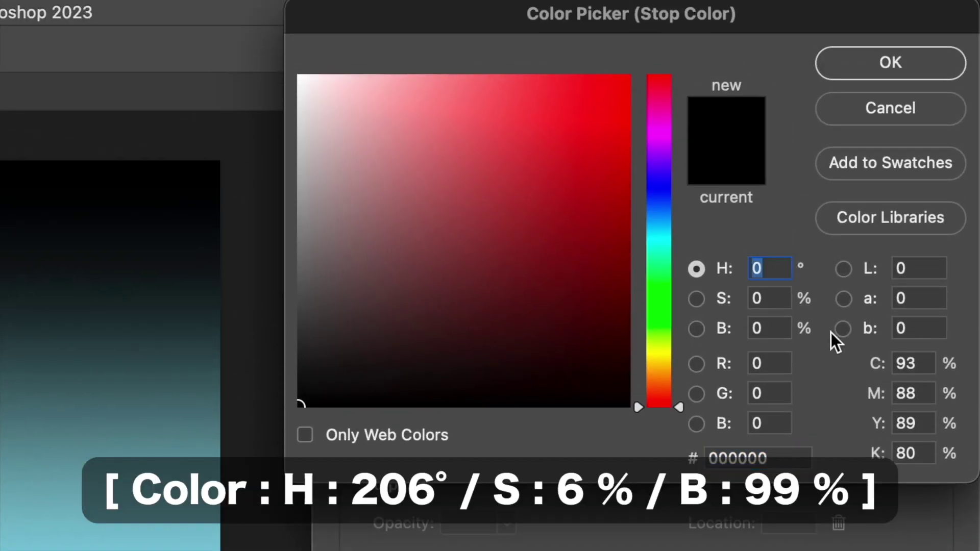
{"action": "type", "text": "206"}
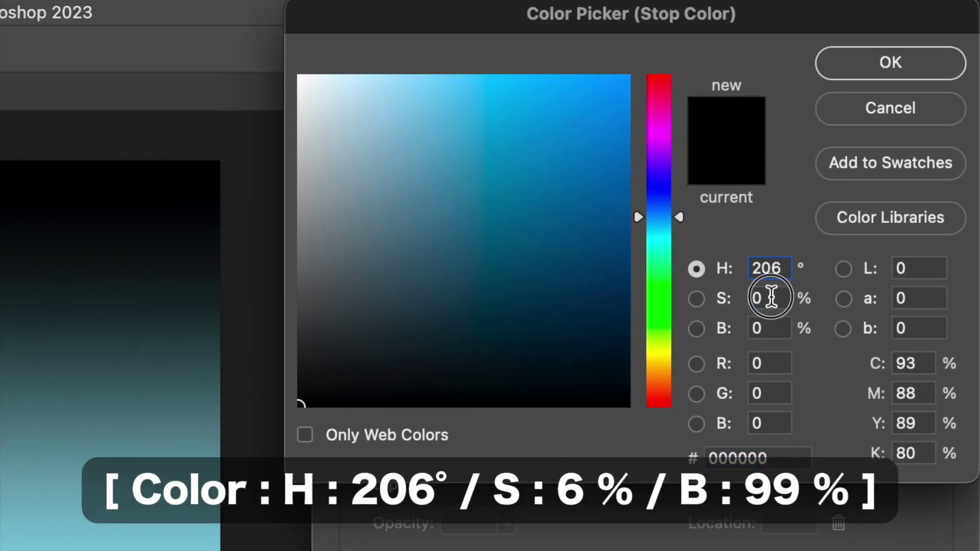
{"action": "type", "text": "6"}
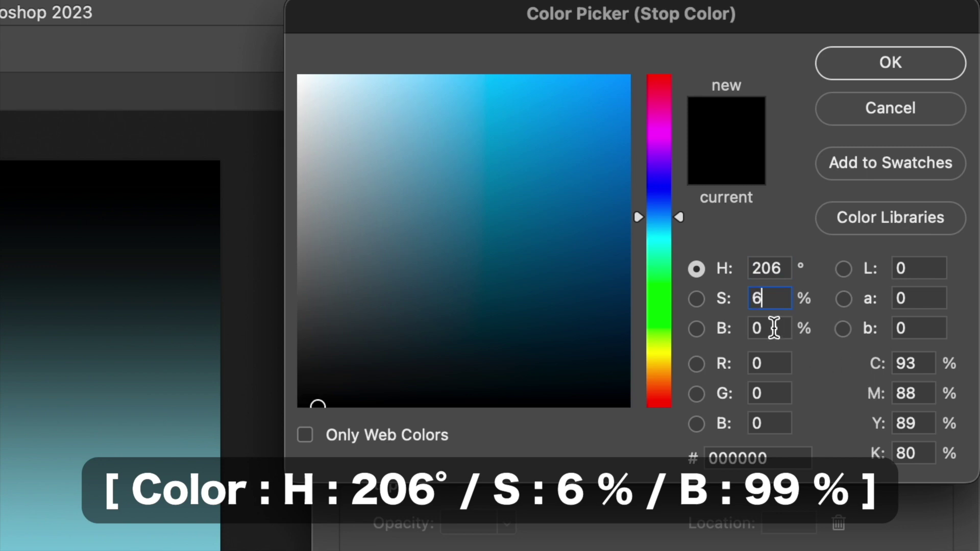
{"action": "type", "text": "99"}
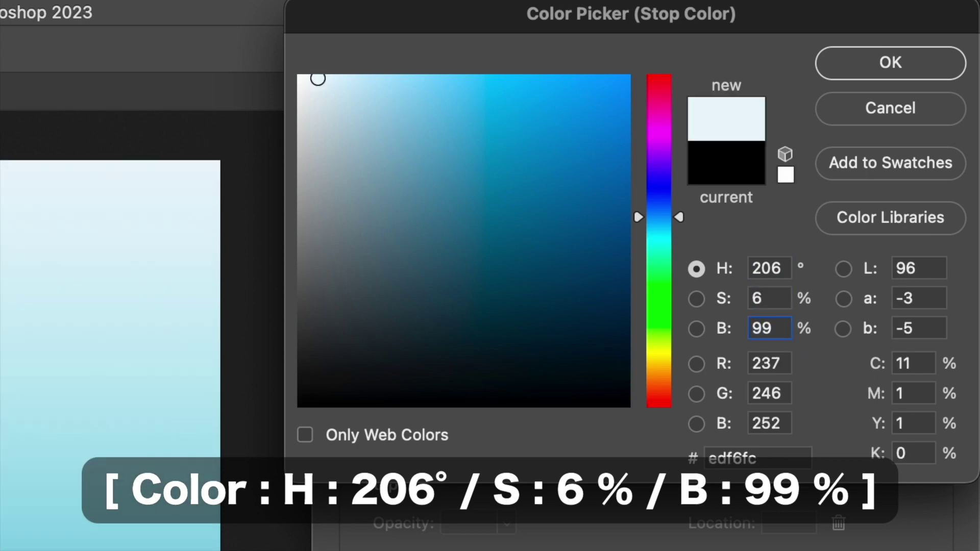
{"action": "left_click", "coordinate": [911, 66]}
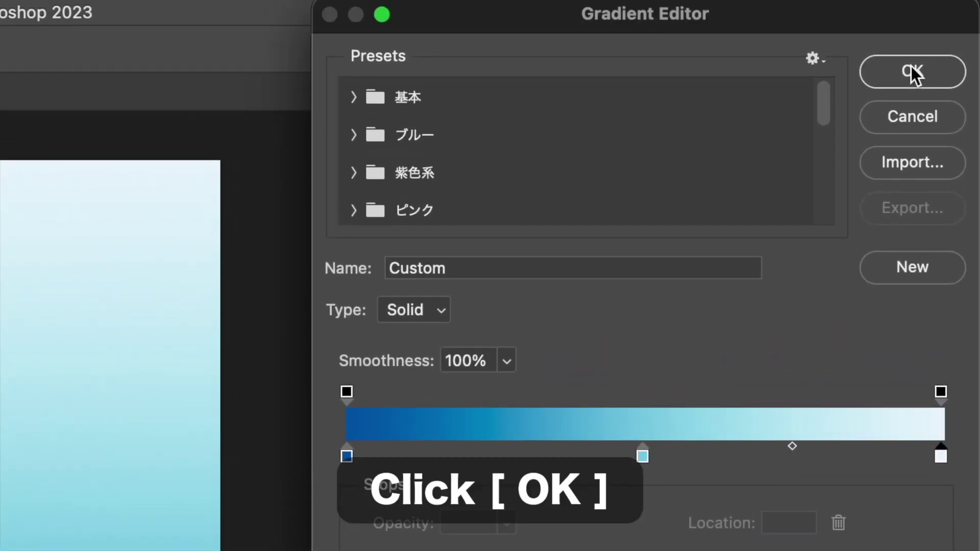
Step: Accept the blue gradient and set the Gradient Fill angle to 120°
{"action": "left_click", "coordinate": [912, 73]}
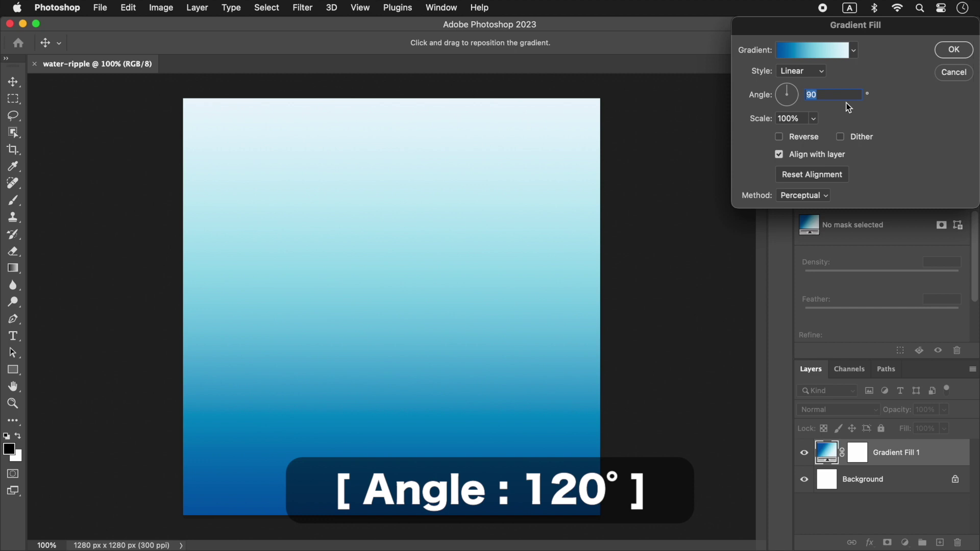
{"action": "type", "text": "12"}
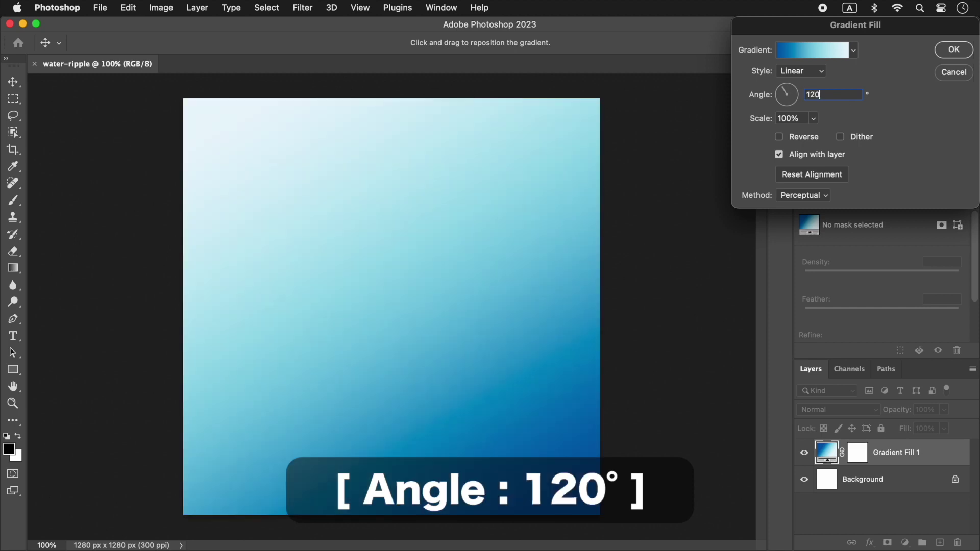
{"action": "type", "text": "0"}
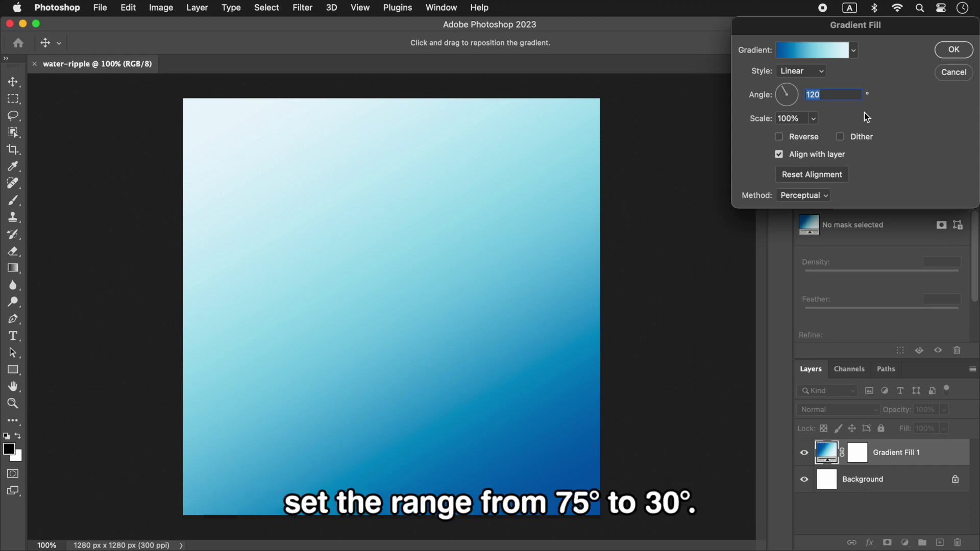
{"action": "type", "text": "75"}
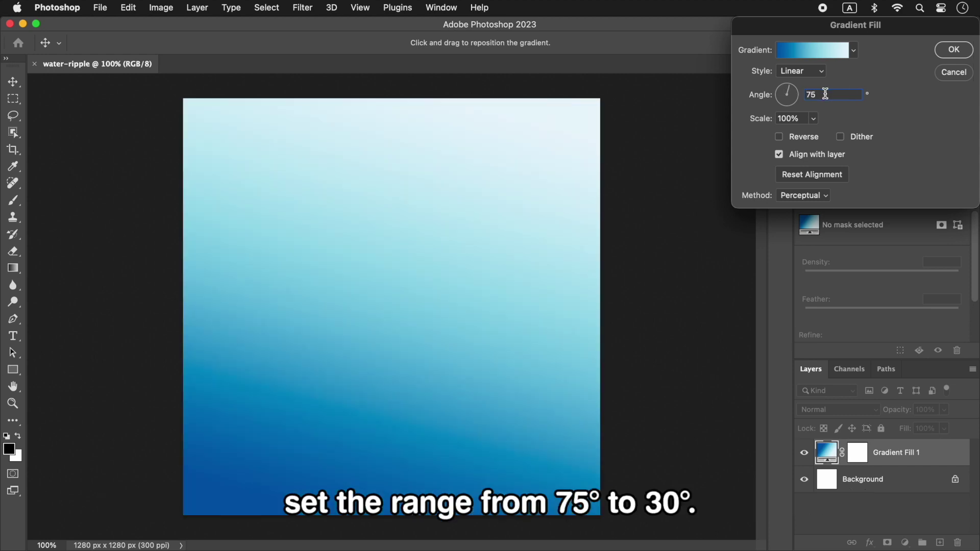
{"action": "type", "text": "30"}
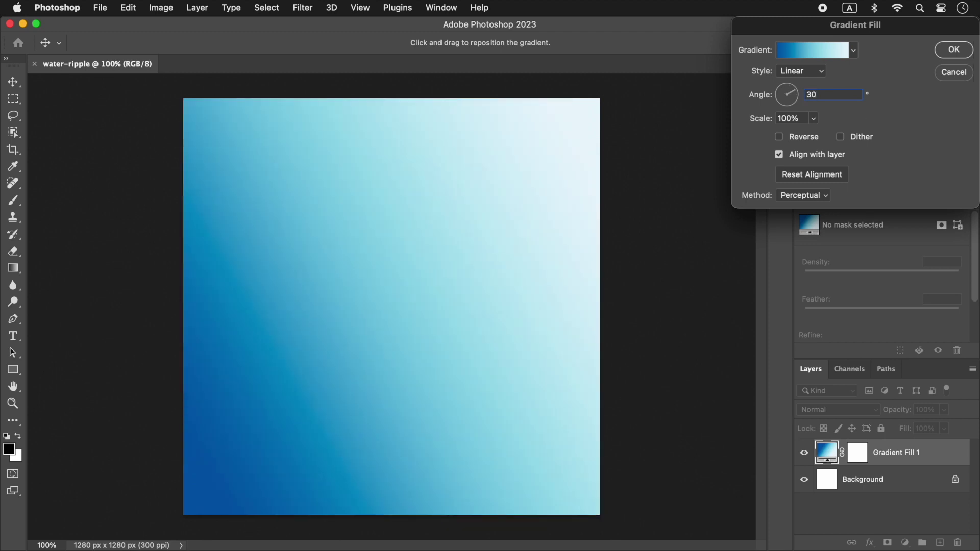
{"action": "type", "text": "12"}
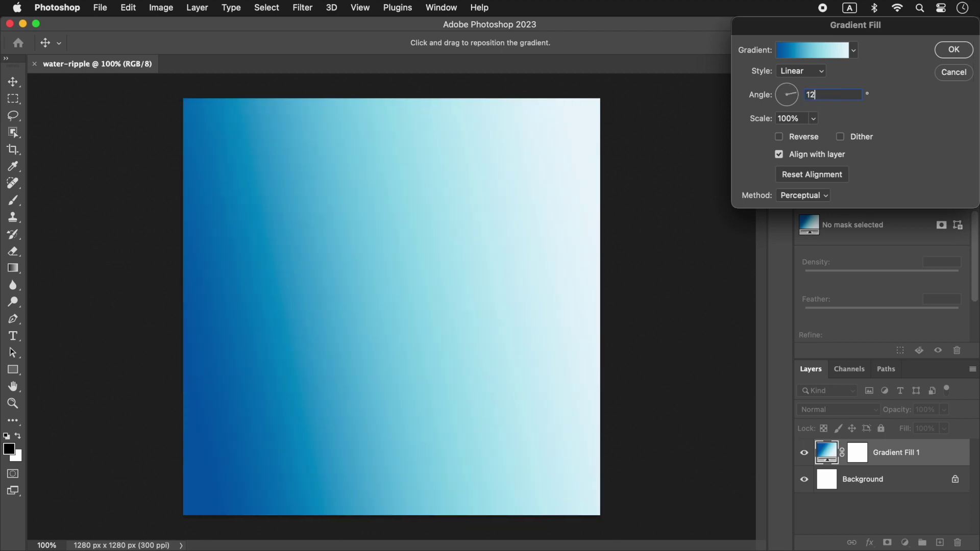
{"action": "type", "text": "0"}
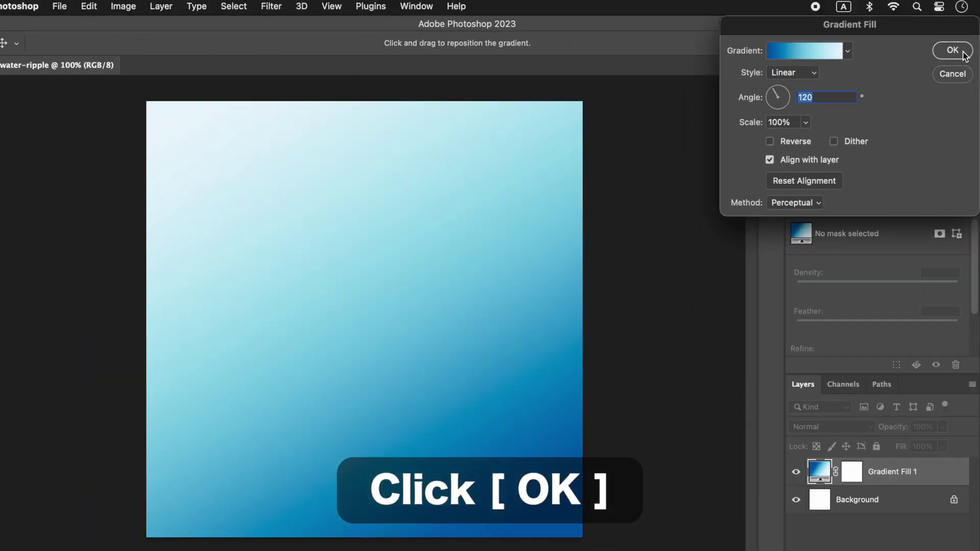
{"action": "left_click", "coordinate": [962, 51]}
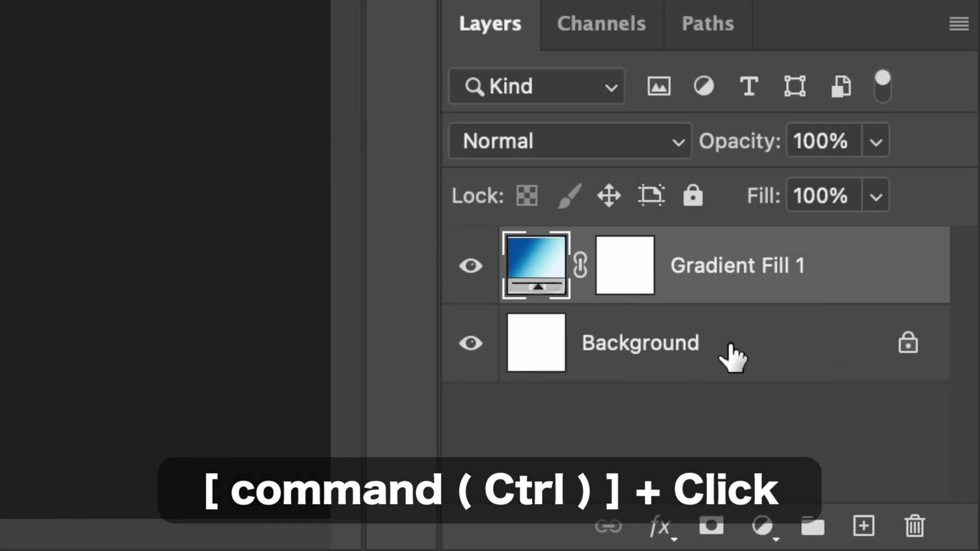
Step: Convert Gradient Fill 1 and Background together into one smart object
{"action": "left_click", "coordinate": [731, 357], "text": "ctrl"}
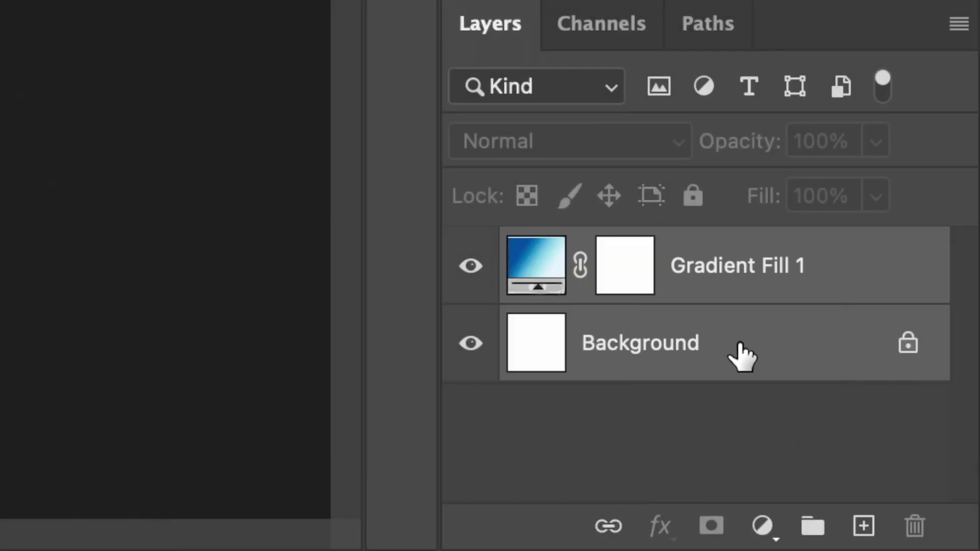
{"action": "right_click", "coordinate": [738, 341]}
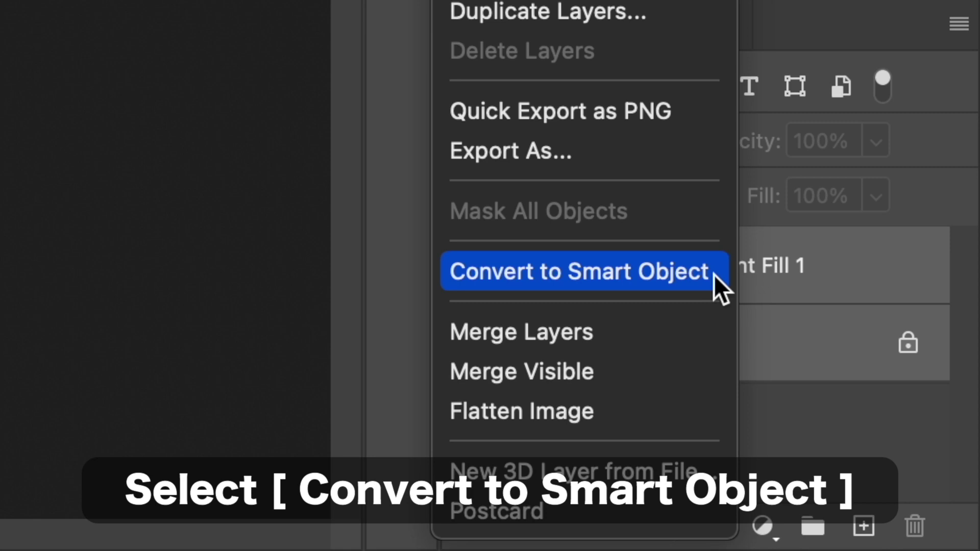
{"action": "left_click", "coordinate": [713, 274]}
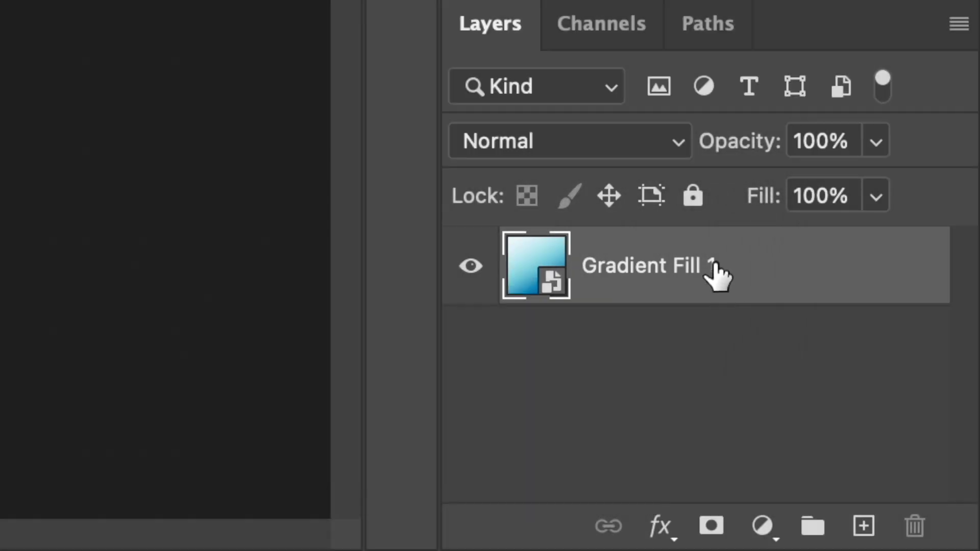
Step: Rename the Gradient Fill 1 smart object layer to 'water-ripple'
{"action": "double_click", "coordinate": [717, 275]}
{"action": "type", "text": "water-ripple"}
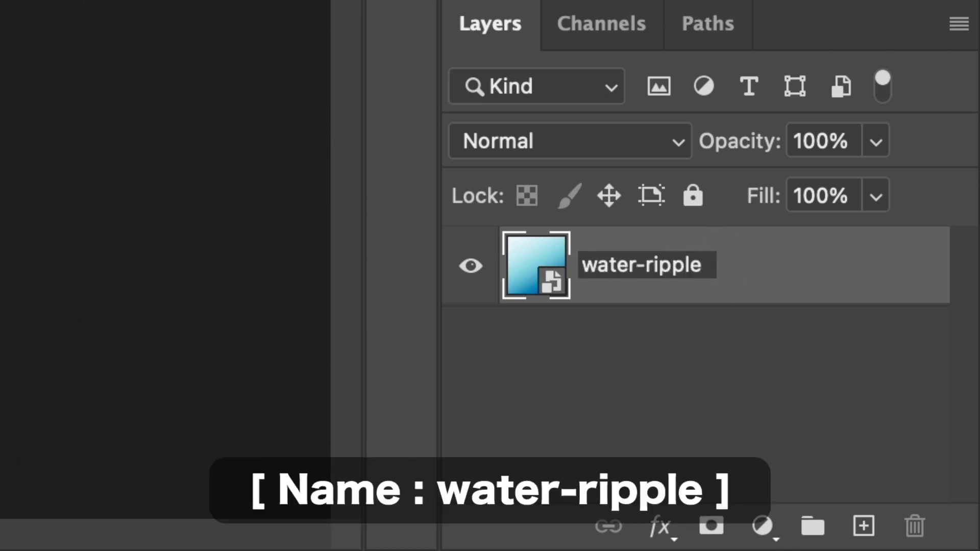
{"action": "key", "text": "Return"}
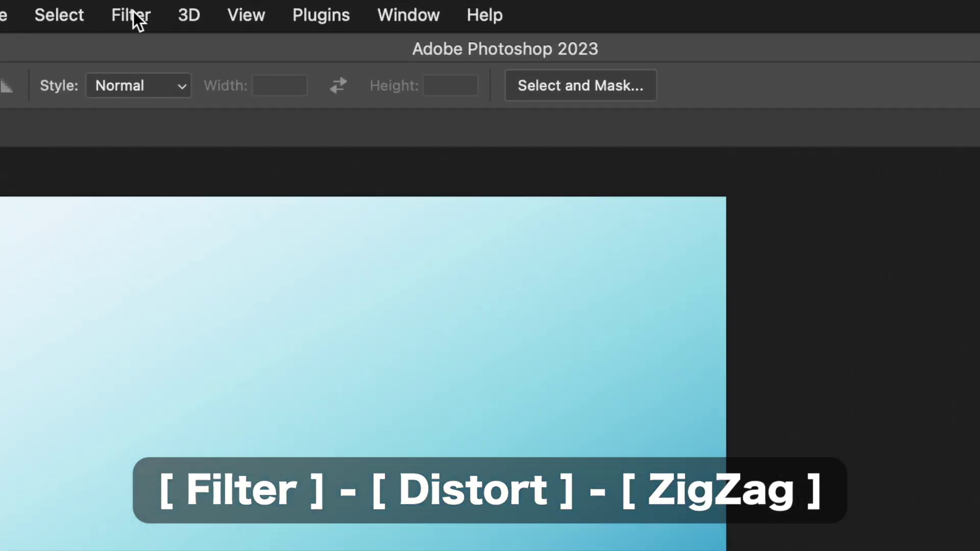
Step: Start a ZigZag distortion with the Around Center style
{"action": "left_click", "coordinate": [303, 6]}
{"action": "mouse_move", "coordinate": [149, 122]}
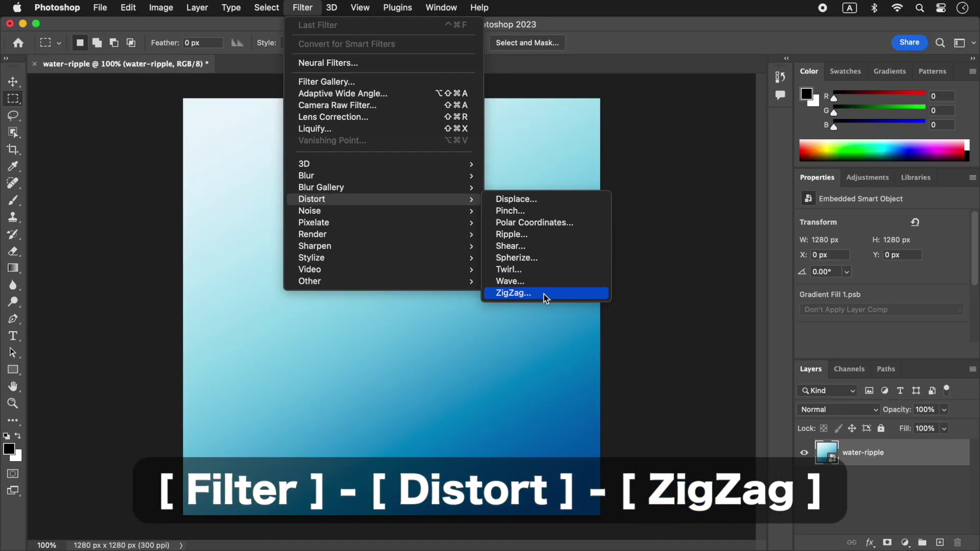
{"action": "left_click", "coordinate": [614, 312]}
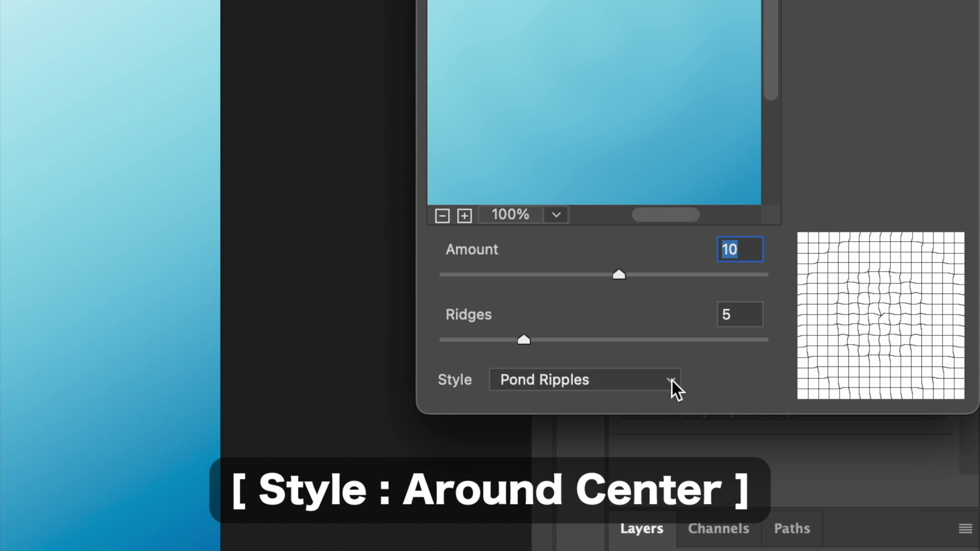
{"action": "left_click", "coordinate": [671, 381]}
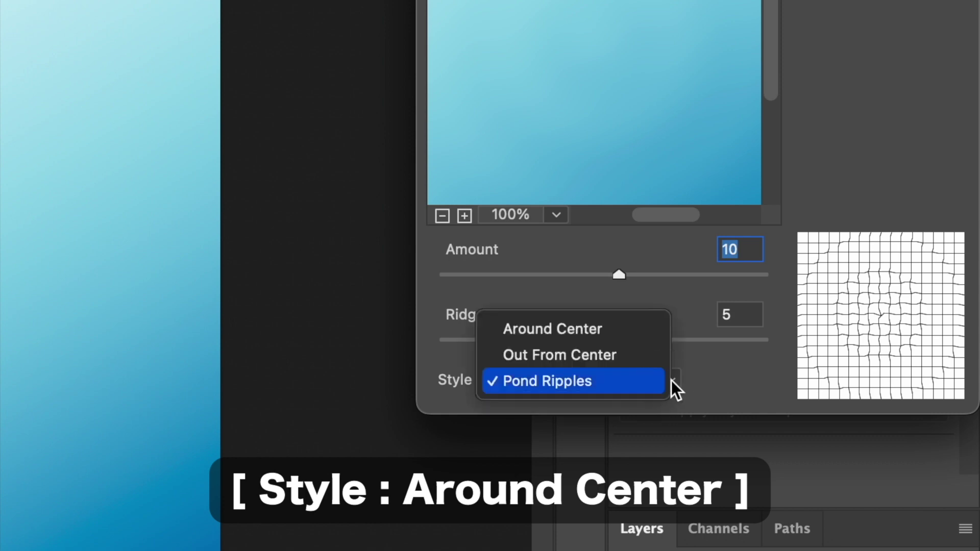
{"action": "left_click", "coordinate": [636, 333]}
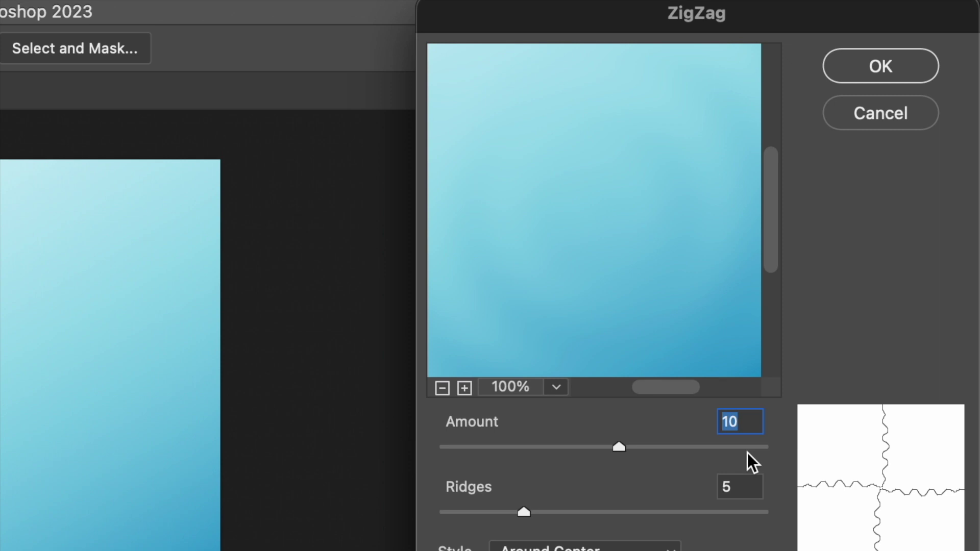
Step: Set ZigZag Amount to 100 with 5 ridges and apply the filter
{"action": "key", "text": "shift+Up"}
{"action": "key", "text": "shift+Up"}
{"action": "key", "text": "shift+Up"}
{"action": "key", "text": "shift+Up"}
{"action": "key", "text": "shift+Up"}
{"action": "key", "text": "shift+Up"}
{"action": "key", "text": "shift+Up"}
{"action": "key", "text": "shift+Up"}
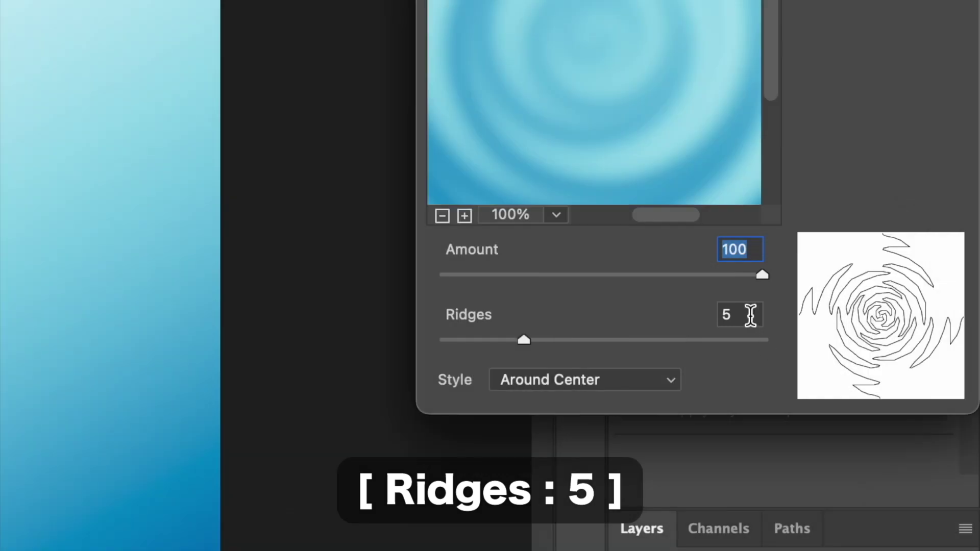
{"action": "left_click", "coordinate": [750, 315]}
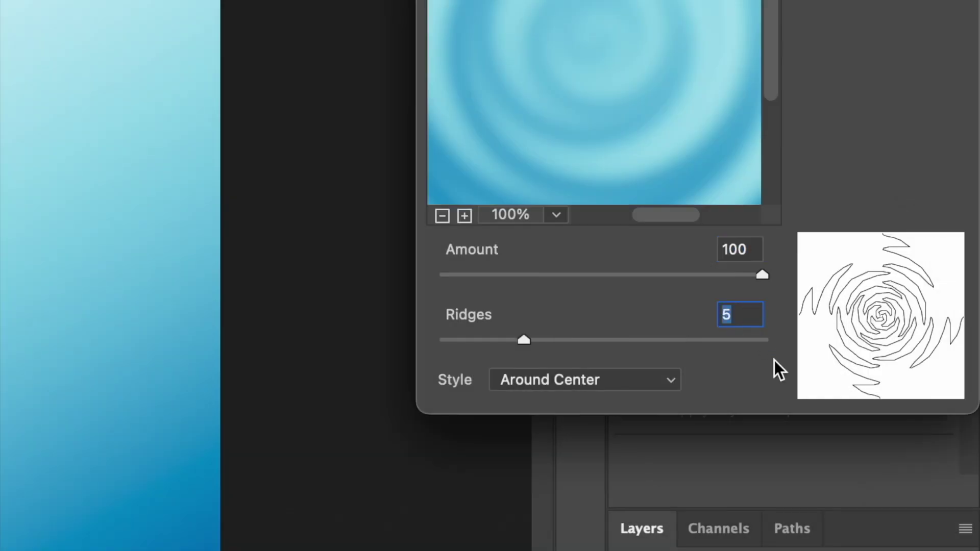
{"action": "left_click", "coordinate": [755, 250]}
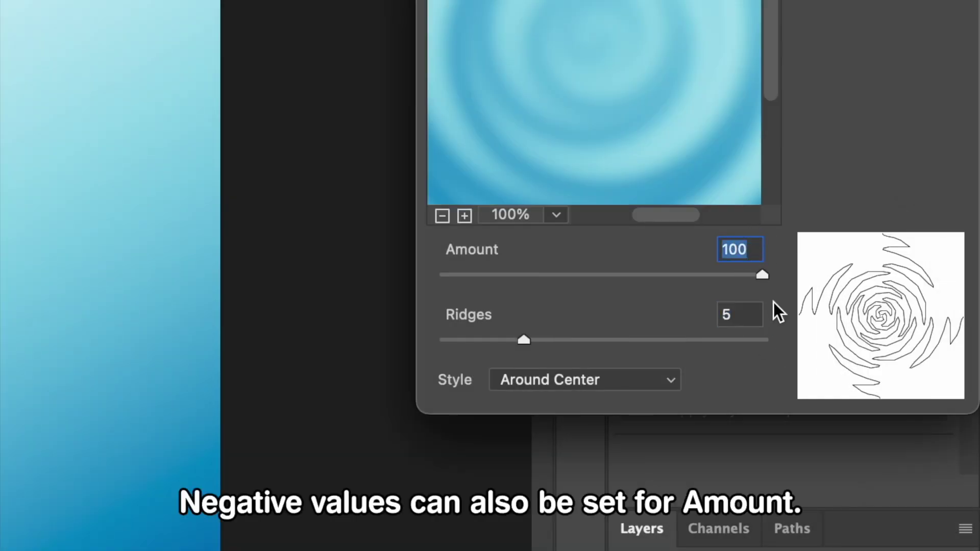
{"action": "key", "text": "shift+Down"}
{"action": "key", "text": "shift+Down"}
{"action": "key", "text": "shift+Down"}
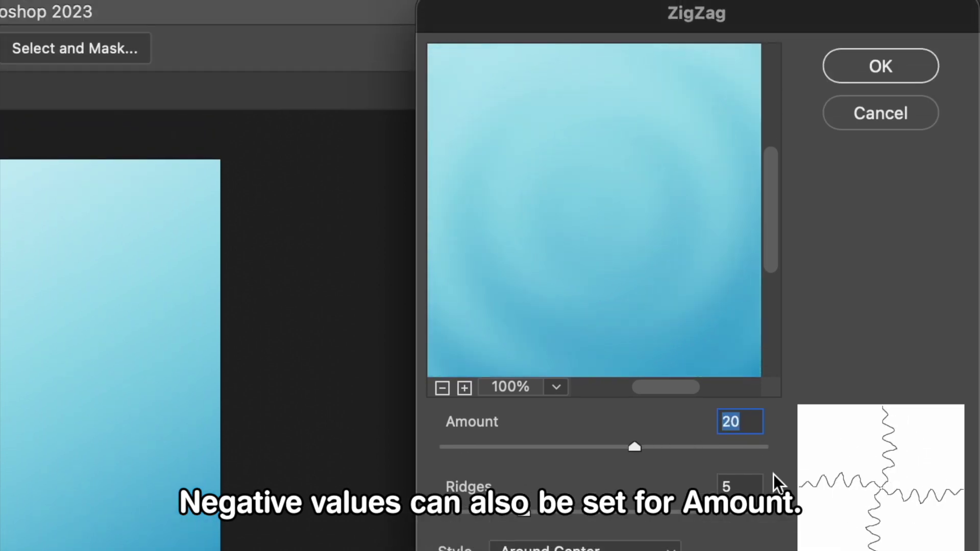
{"action": "key", "text": "shift+Down"}
{"action": "key", "text": "shift+Down"}
{"action": "key", "text": "shift+Down"}
{"action": "key", "text": "shift+Down"}
{"action": "key", "text": "shift+Down"}
{"action": "key", "text": "shift+Down"}
{"action": "key", "text": "shift+Up"}
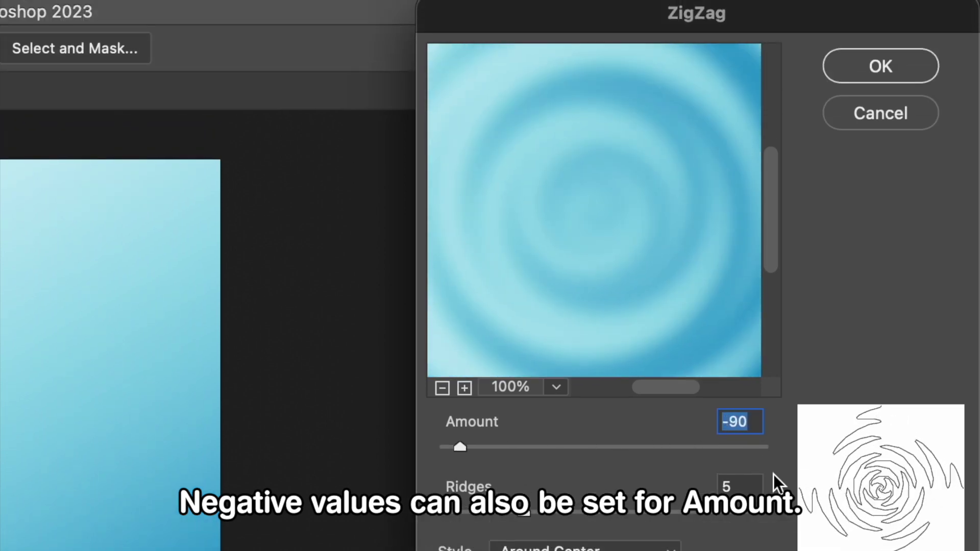
{"action": "key", "text": "shift+Up"}
{"action": "key", "text": "shift+Up"}
{"action": "key", "text": "shift+Up"}
{"action": "key", "text": "shift+Up"}
{"action": "key", "text": "shift+Up"}
{"action": "key", "text": "shift+Up"}
{"action": "key", "text": "shift+Up"}
{"action": "key", "text": "shift+Up"}
{"action": "key", "text": "shift+Up"}
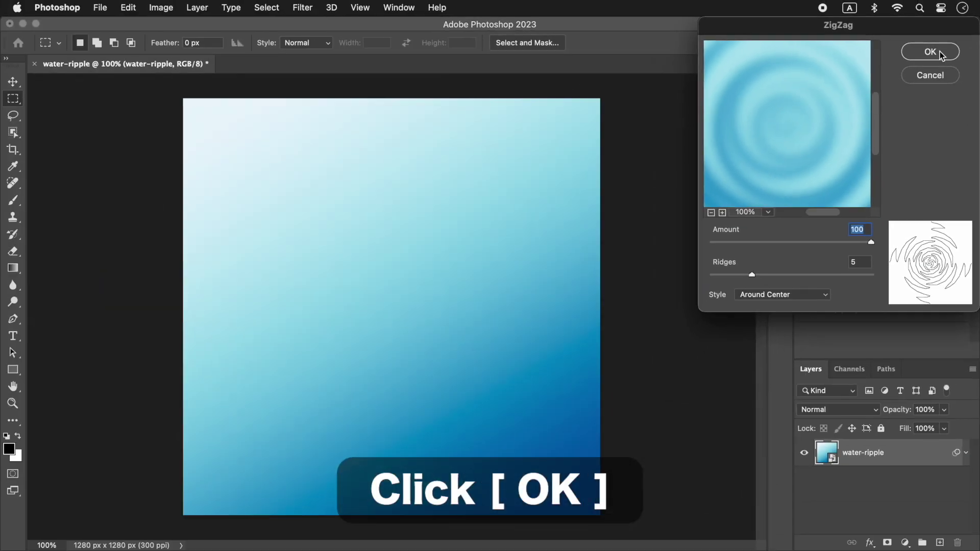
{"action": "left_click", "coordinate": [939, 51]}
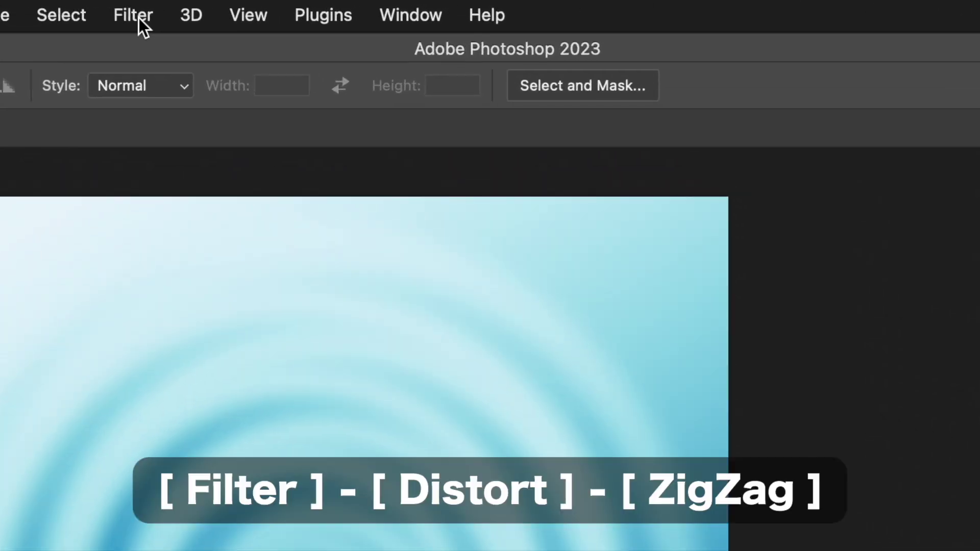
{"action": "left_click", "coordinate": [305, 8]}
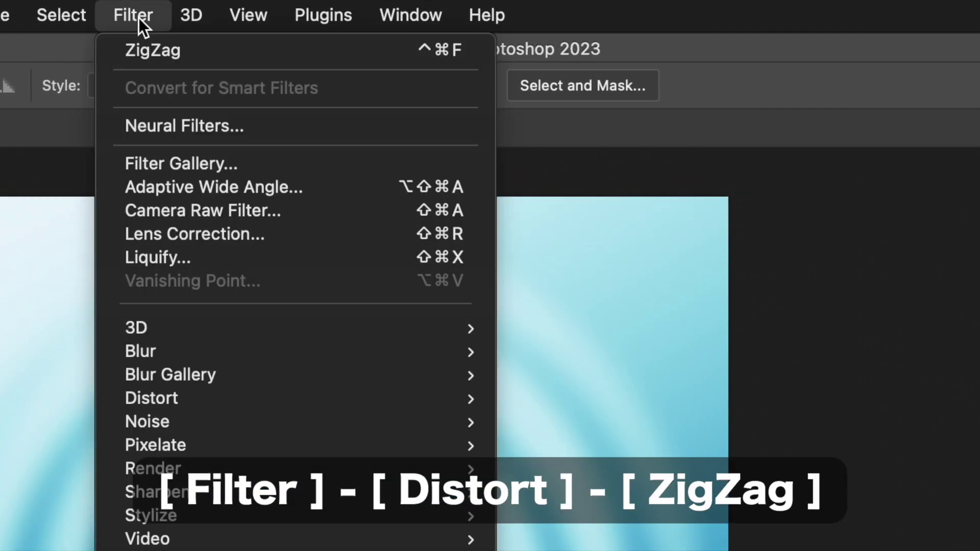
{"action": "mouse_move", "coordinate": [312, 199]}
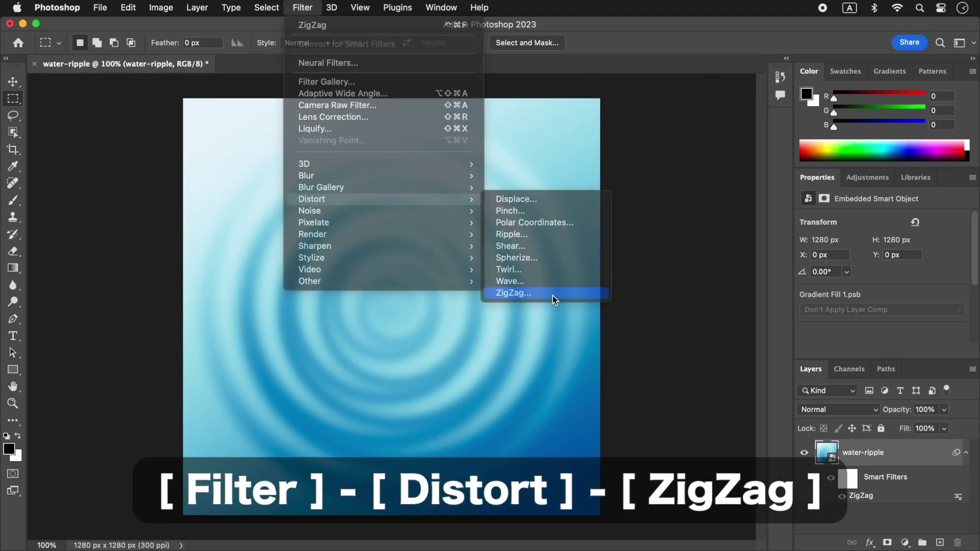
Step: Start a second ZigZag pass in Pond Ripples style with Amount 50
{"action": "left_click", "coordinate": [632, 315]}
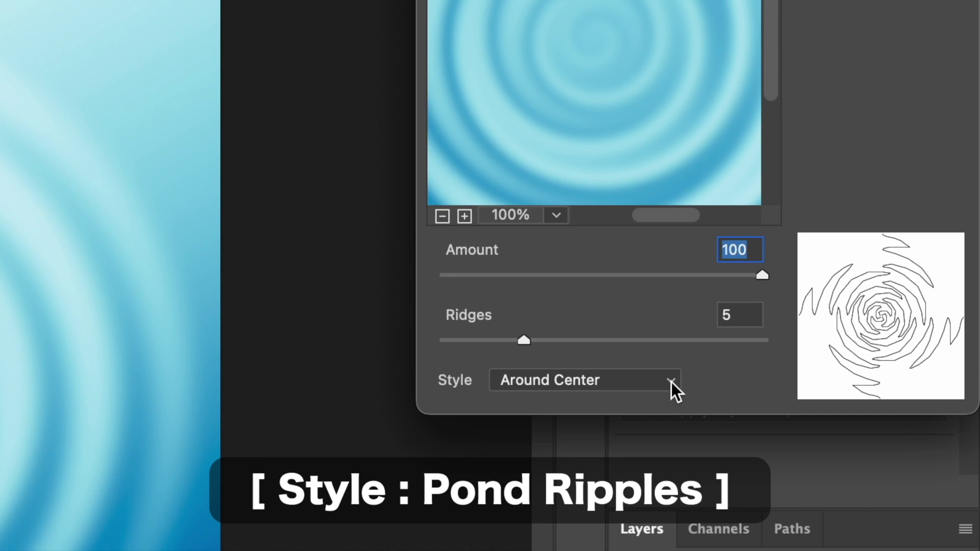
{"action": "left_click", "coordinate": [671, 382]}
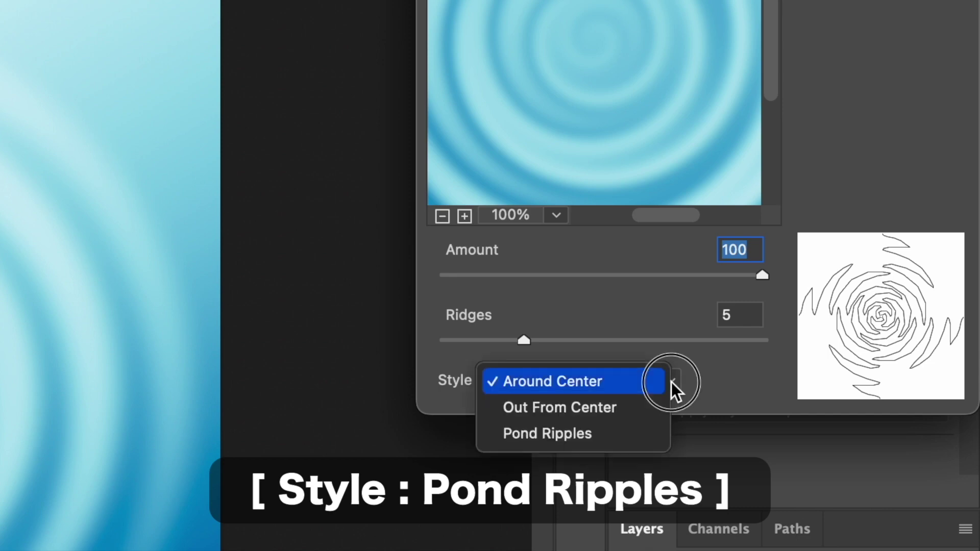
{"action": "left_click", "coordinate": [643, 433]}
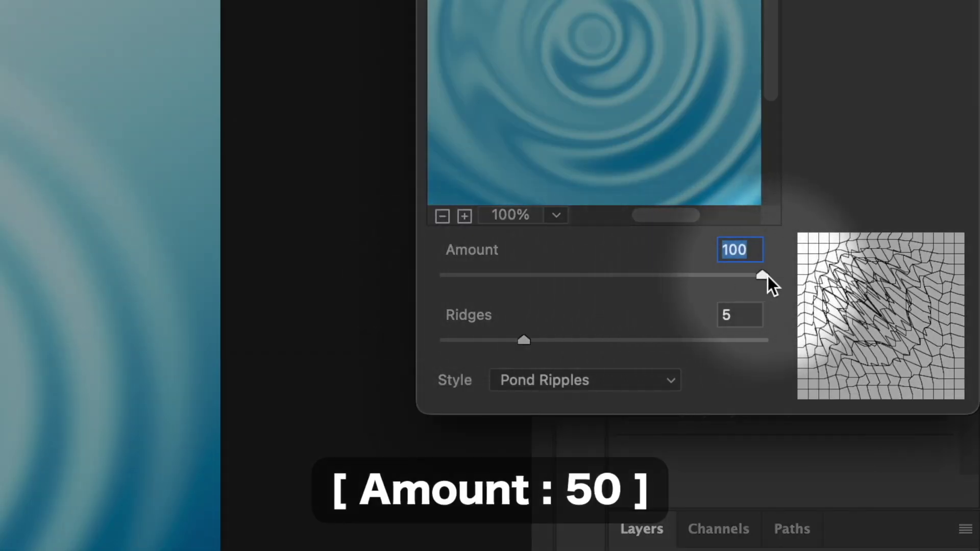
{"action": "key", "text": "shift+Down"}
{"action": "key", "text": "shift+Down"}
{"action": "key", "text": "shift+Down"}
{"action": "key", "text": "shift+Down"}
{"action": "key", "text": "shift+Down"}
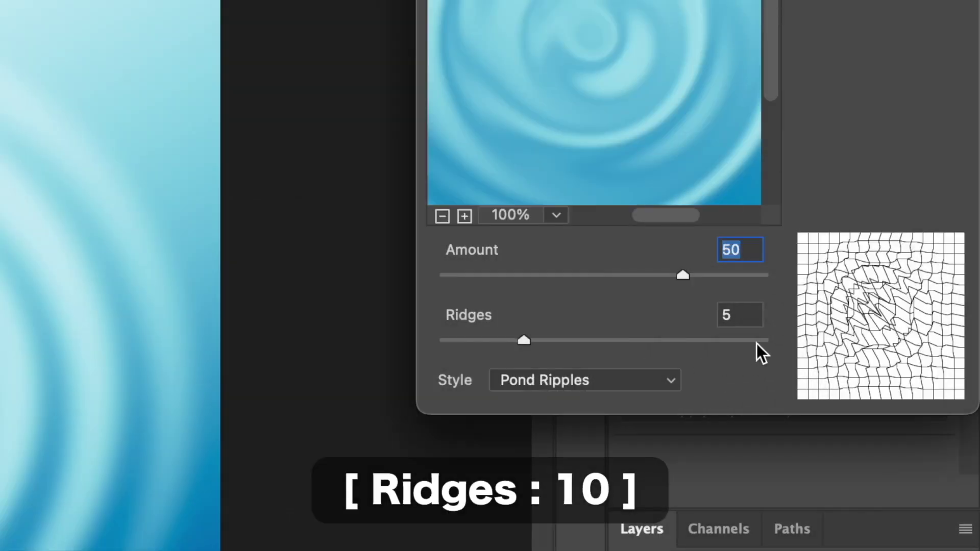
Step: Set the second ZigZag's Ridges to 10 and apply it
{"action": "left_click", "coordinate": [743, 315]}
{"action": "key", "text": "Up"}
{"action": "key", "text": "Up"}
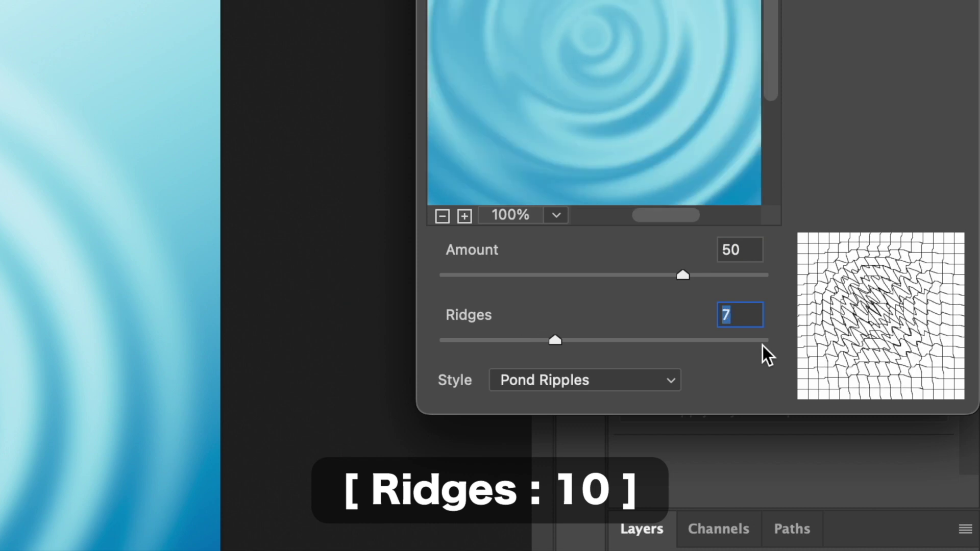
{"action": "key", "text": "Up"}
{"action": "key", "text": "Up"}
{"action": "key", "text": "Up"}
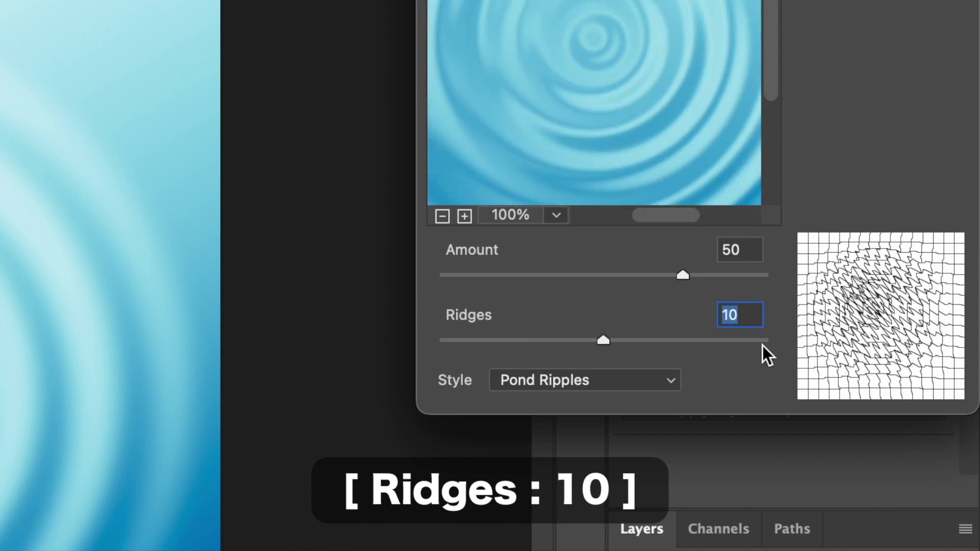
{"action": "key", "text": "Up"}
{"action": "key", "text": "Up"}
{"action": "key", "text": "Up"}
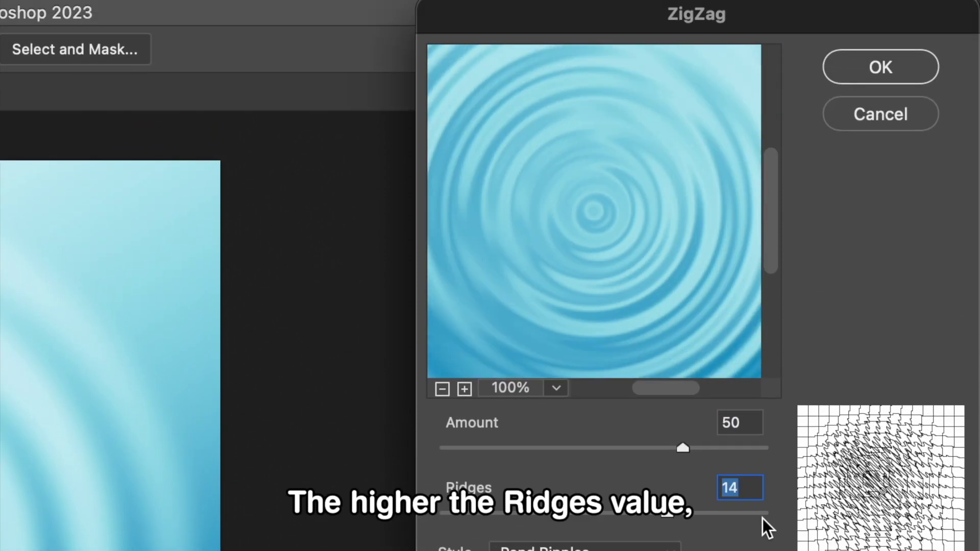
{"action": "key", "text": "Up"}
{"action": "key", "text": "Up"}
{"action": "key", "text": "Up"}
{"action": "key", "text": "Up"}
{"action": "key", "text": "Up"}
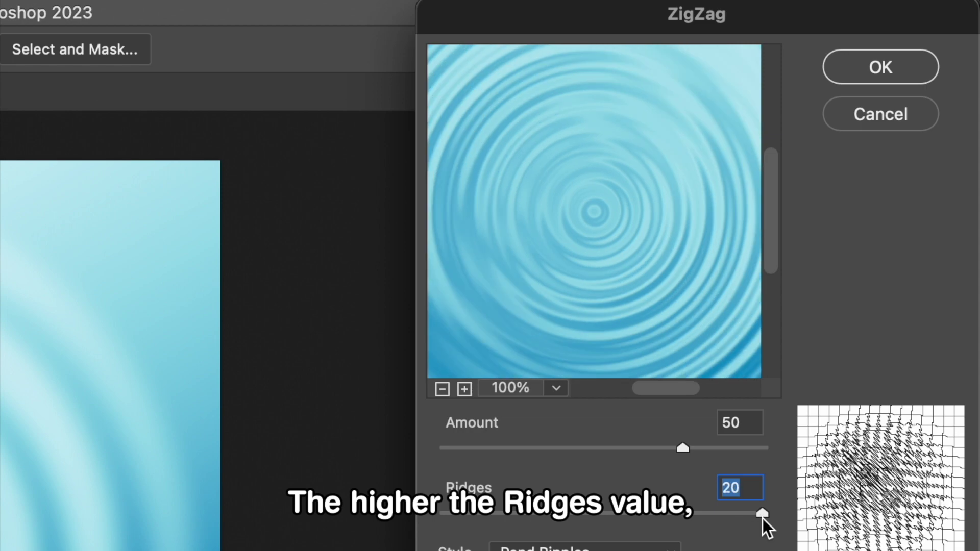
{"action": "key", "text": "Down"}
{"action": "key", "text": "Down"}
{"action": "key", "text": "Down"}
{"action": "key", "text": "Down"}
{"action": "key", "text": "Down"}
{"action": "key", "text": "Down"}
{"action": "key", "text": "Down"}
{"action": "key", "text": "Down"}
{"action": "key", "text": "Down"}
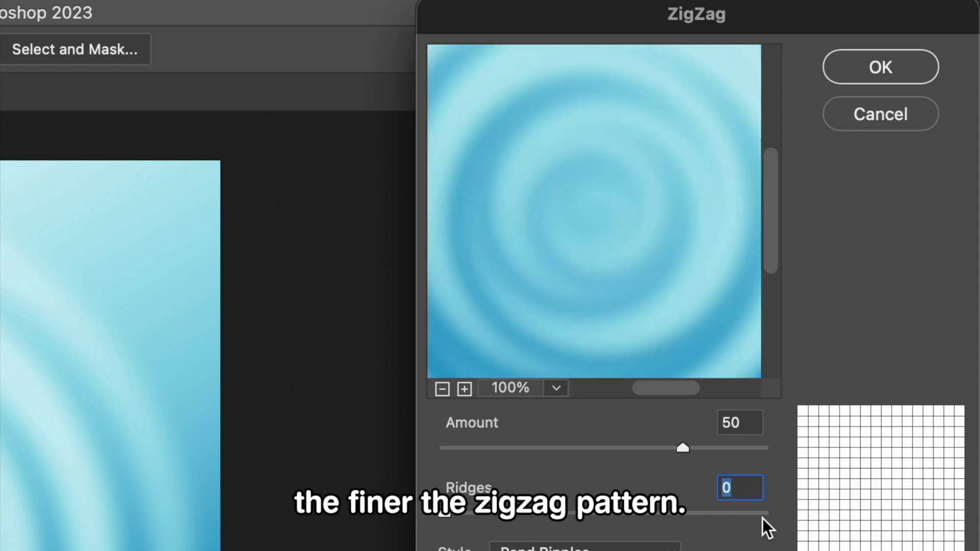
{"action": "key", "text": "Up"}
{"action": "key", "text": "Up"}
{"action": "key", "text": "Up"}
{"action": "key", "text": "Up"}
{"action": "key", "text": "Up"}
{"action": "key", "text": "Up"}
{"action": "key", "text": "Up"}
{"action": "key", "text": "Up"}
{"action": "key", "text": "Up"}
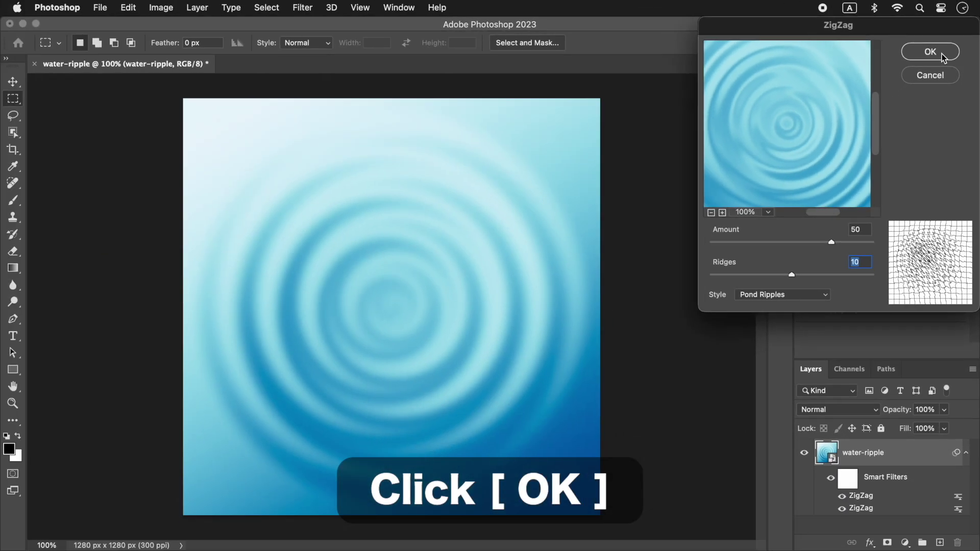
{"action": "left_click", "coordinate": [942, 54]}
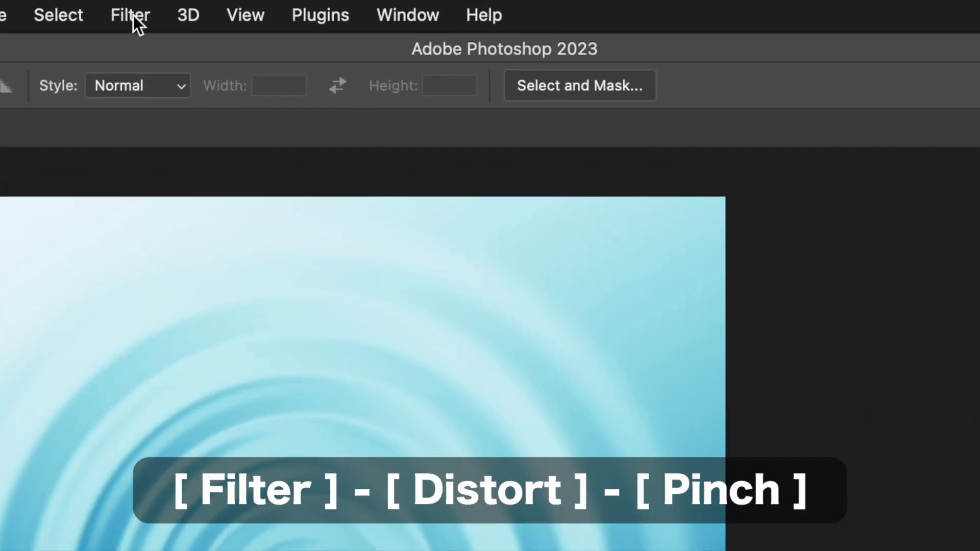
Step: Apply a Pinch filter with Amount 50 to the ripple layer
{"action": "left_click", "coordinate": [304, 8]}
{"action": "mouse_move", "coordinate": [148, 259]}
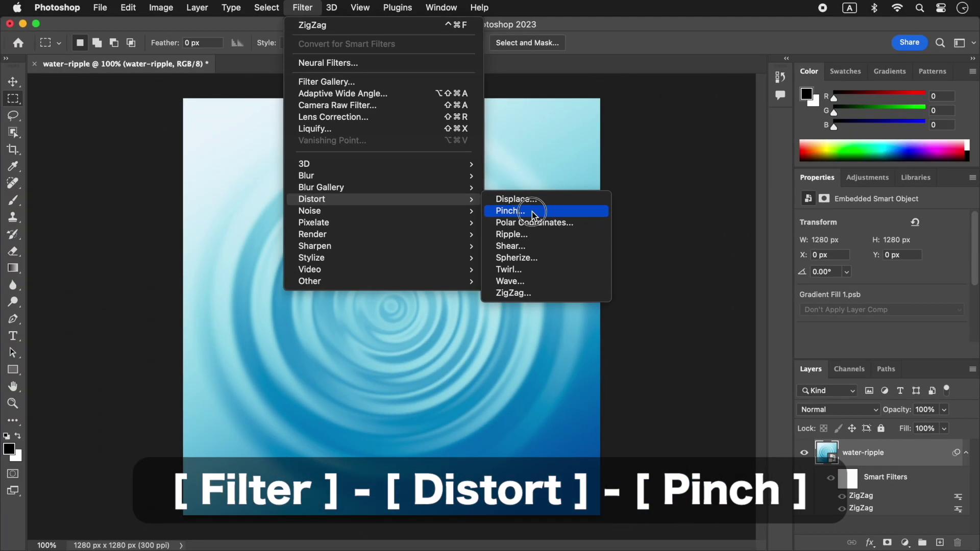
{"action": "left_click", "coordinate": [589, 284]}
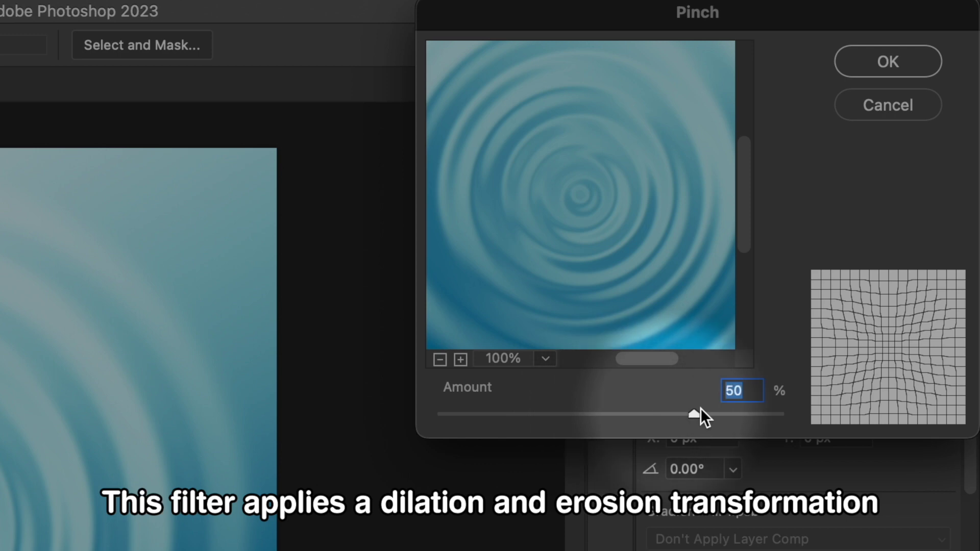
{"action": "key", "text": "shift+Down"}
{"action": "key", "text": "shift+Down"}
{"action": "key", "text": "shift+Down"}
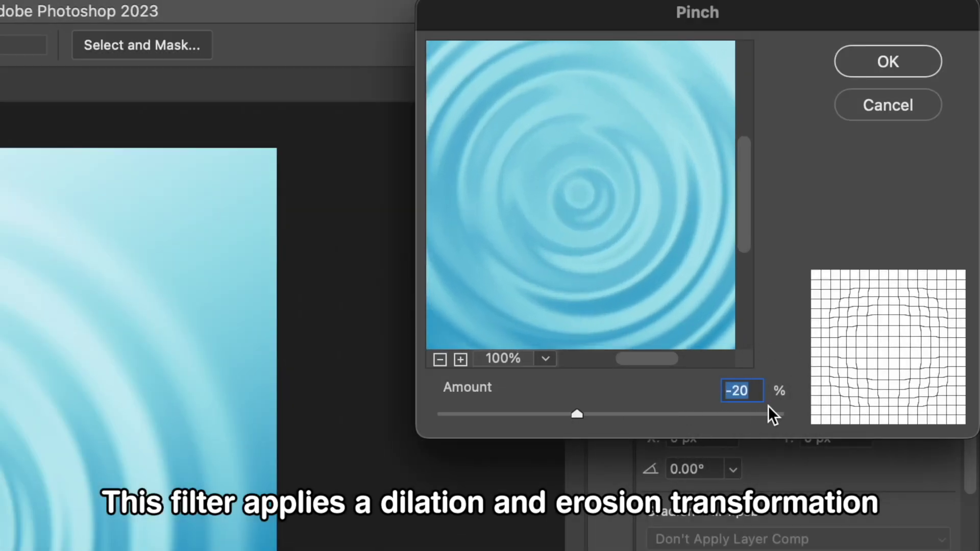
{"action": "key", "text": "shift+Down"}
{"action": "key", "text": "shift+Down"}
{"action": "key", "text": "shift+Down"}
{"action": "key", "text": "shift+Down"}
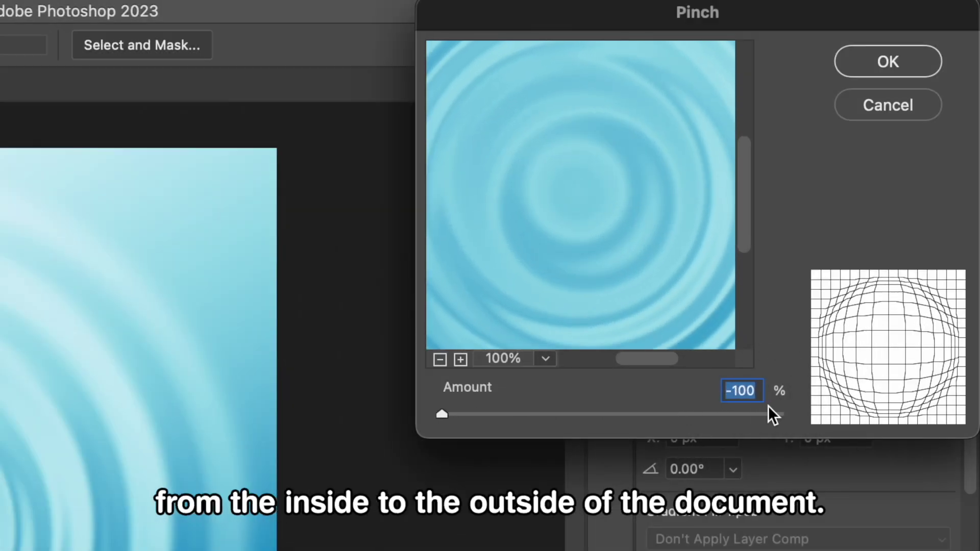
{"action": "key", "text": "shift+Up"}
{"action": "key", "text": "shift+Up"}
{"action": "key", "text": "shift+Up"}
{"action": "key", "text": "shift+Up"}
{"action": "key", "text": "shift+Up"}
{"action": "key", "text": "shift+Up"}
{"action": "key", "text": "shift+Up"}
{"action": "key", "text": "shift+Up"}
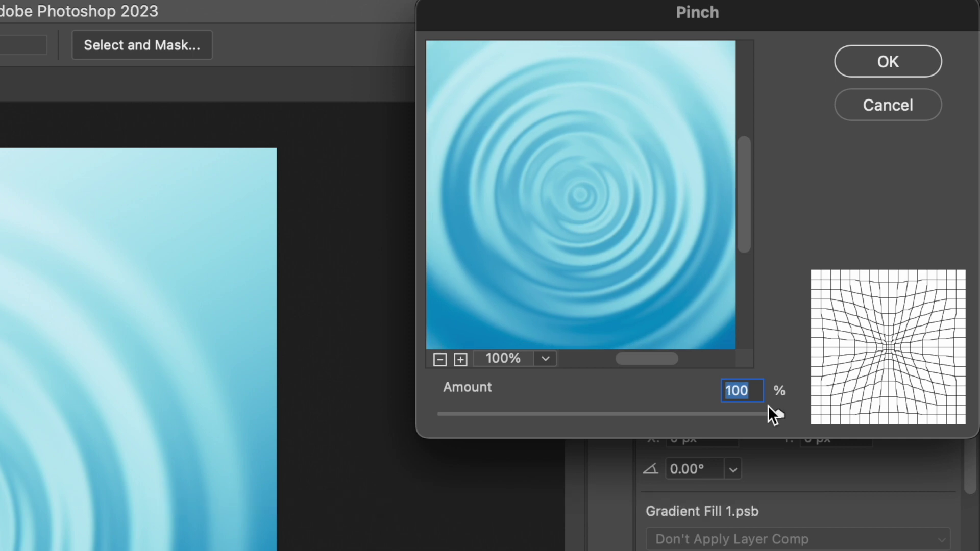
{"action": "key", "text": "shift+Down"}
{"action": "key", "text": "shift+Down"}
{"action": "key", "text": "shift+Down"}
{"action": "key", "text": "shift+Down"}
{"action": "key", "text": "shift+Down"}
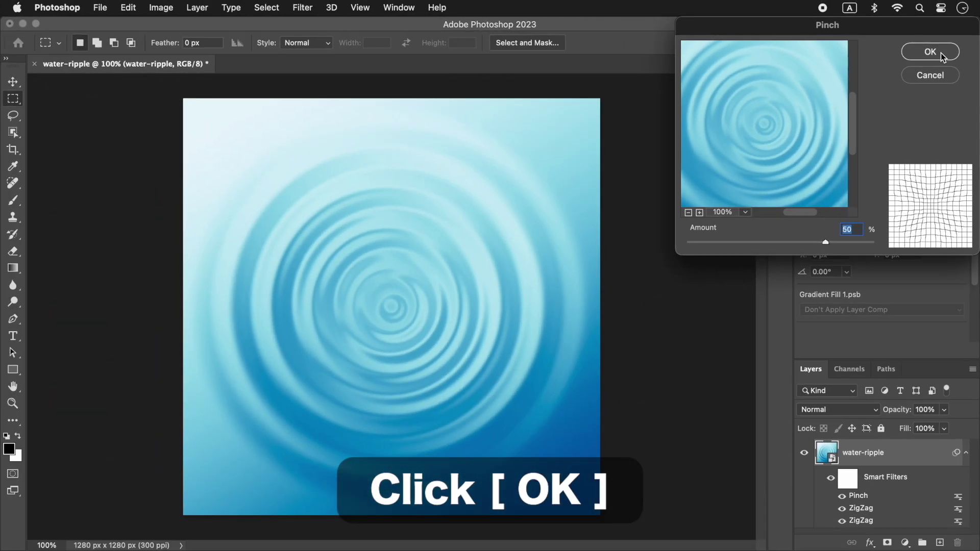
{"action": "left_click", "coordinate": [941, 53]}
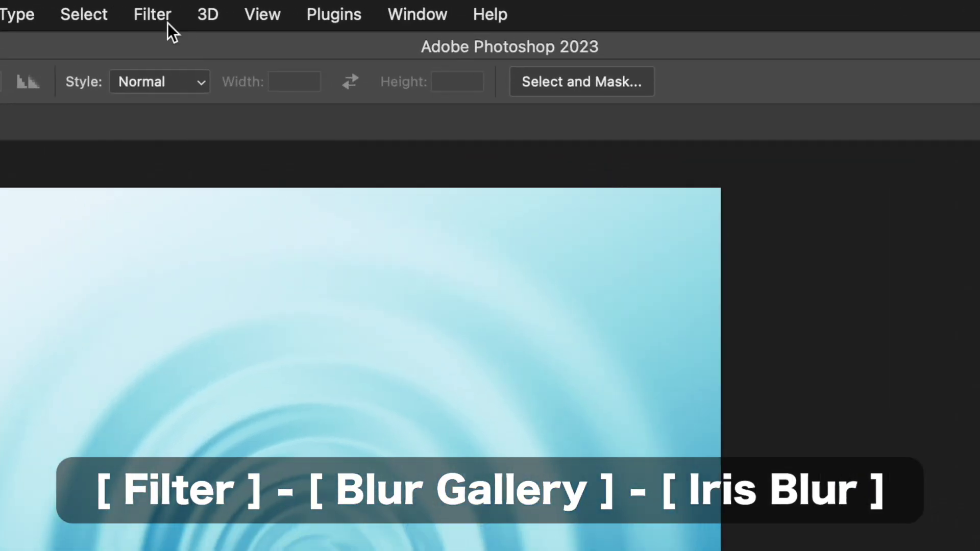
Step: Apply an Iris Blur of about 32 px with the inner fade pulled toward the centre
{"action": "left_click", "coordinate": [139, 14]}
{"action": "mouse_move", "coordinate": [320, 187]}
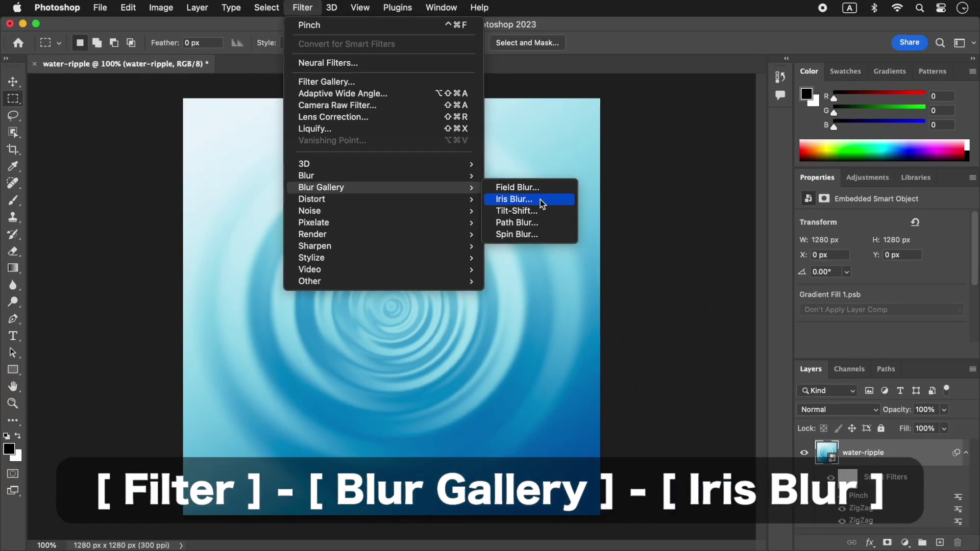
{"action": "left_click", "coordinate": [611, 287]}
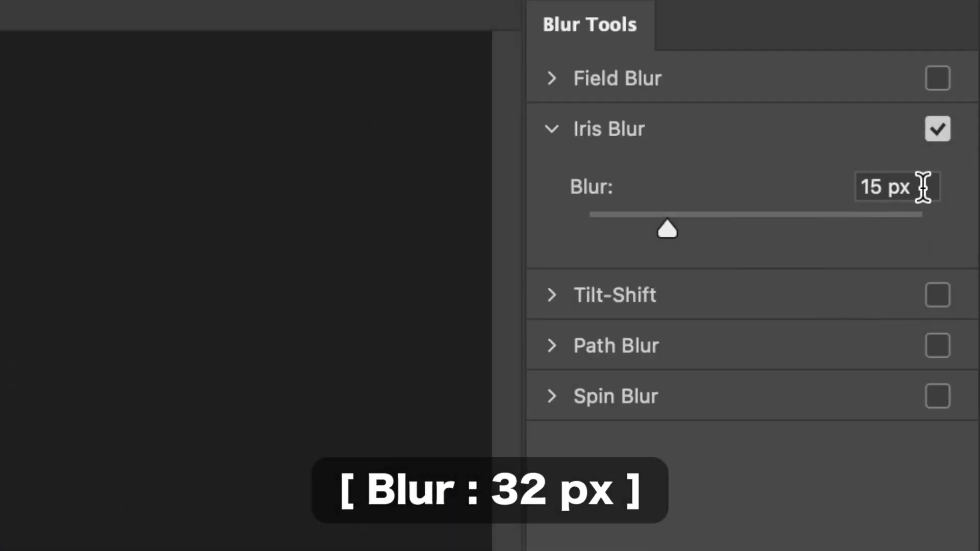
{"action": "left_click", "coordinate": [923, 187]}
{"action": "key", "text": "Up"}
{"action": "key", "text": "Up"}
{"action": "key", "text": "Up"}
{"action": "key", "text": "Up"}
{"action": "key", "text": "Up"}
{"action": "key", "text": "Up"}
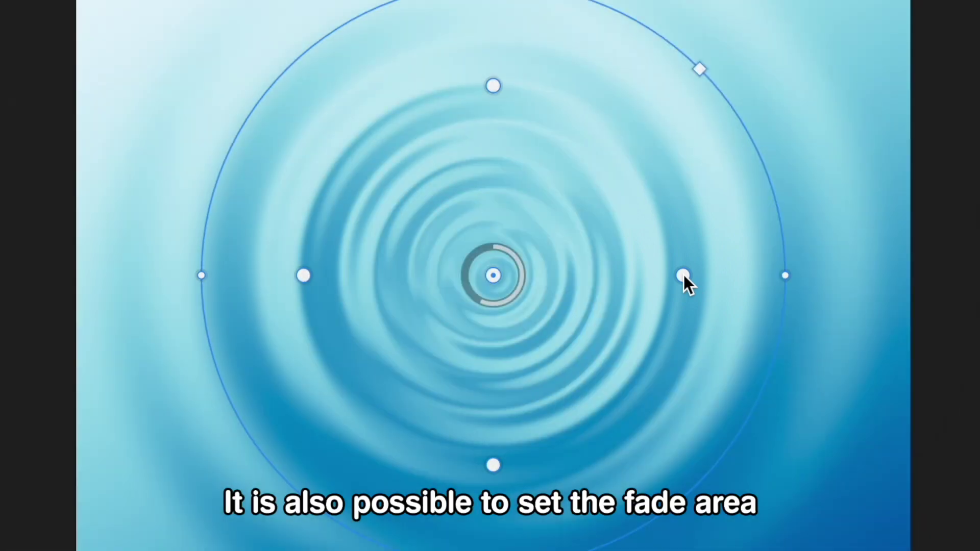
{"action": "mouse_move", "coordinate": [684, 275]}
{"action": "left_mouse_down"}
{"action": "mouse_move", "coordinate": [532, 280]}
{"action": "mouse_move", "coordinate": [777, 275]}
{"action": "mouse_move", "coordinate": [659, 277]}
{"action": "left_mouse_up"}
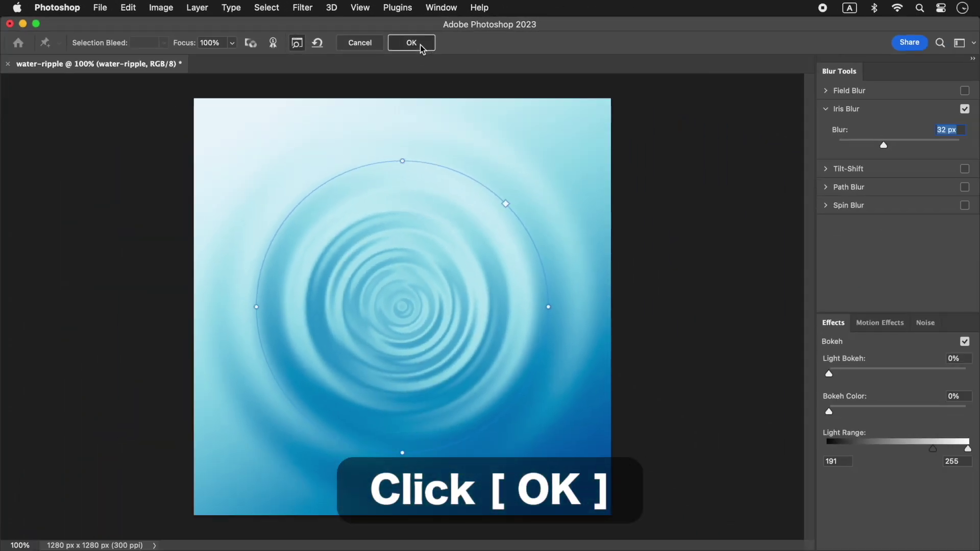
{"action": "left_click", "coordinate": [421, 45]}
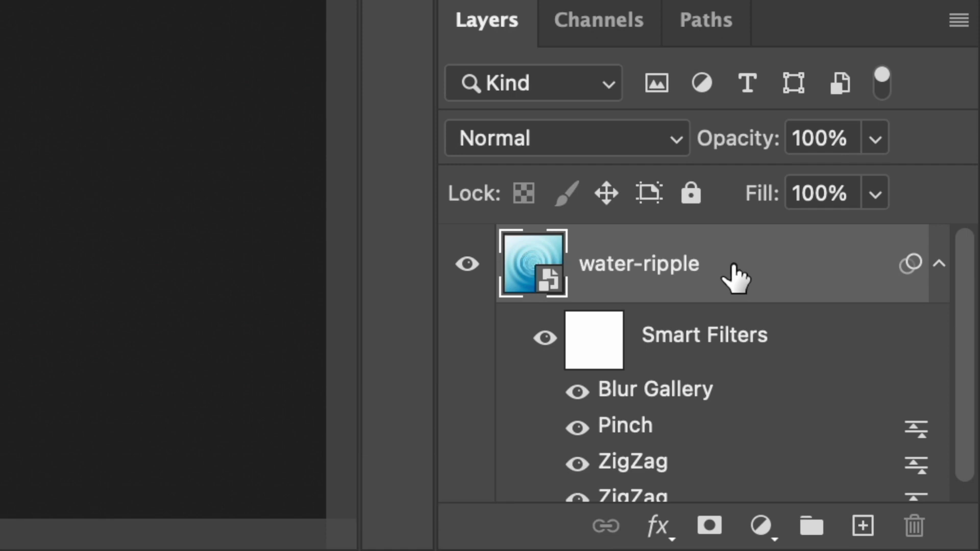
Step: Wrap the filtered water-ripple layer and its filter stack in an embedded smart object
{"action": "right_click", "coordinate": [731, 265]}
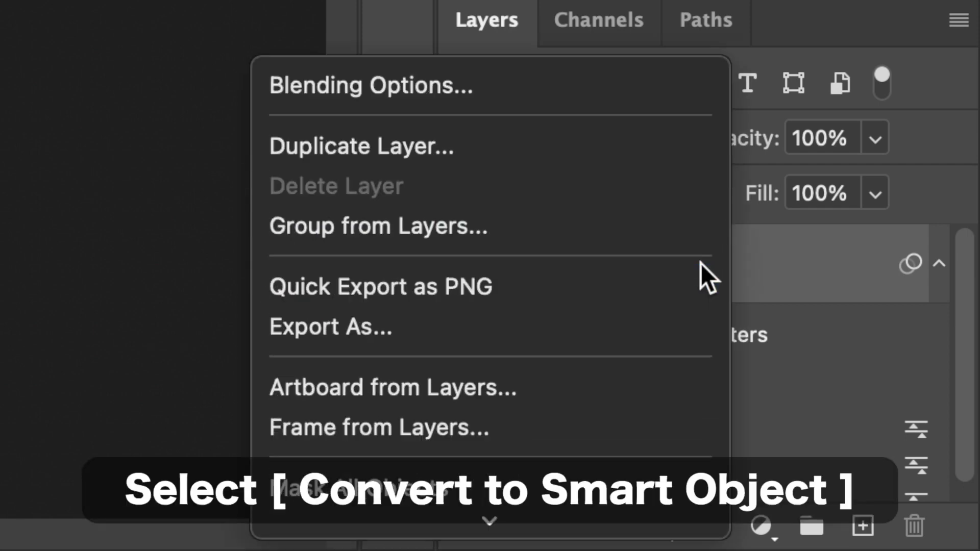
{"action": "scroll", "coordinate": [701, 263], "scroll_direction": "down", "scroll_amount": 1}
{"action": "left_click", "coordinate": [700, 263]}
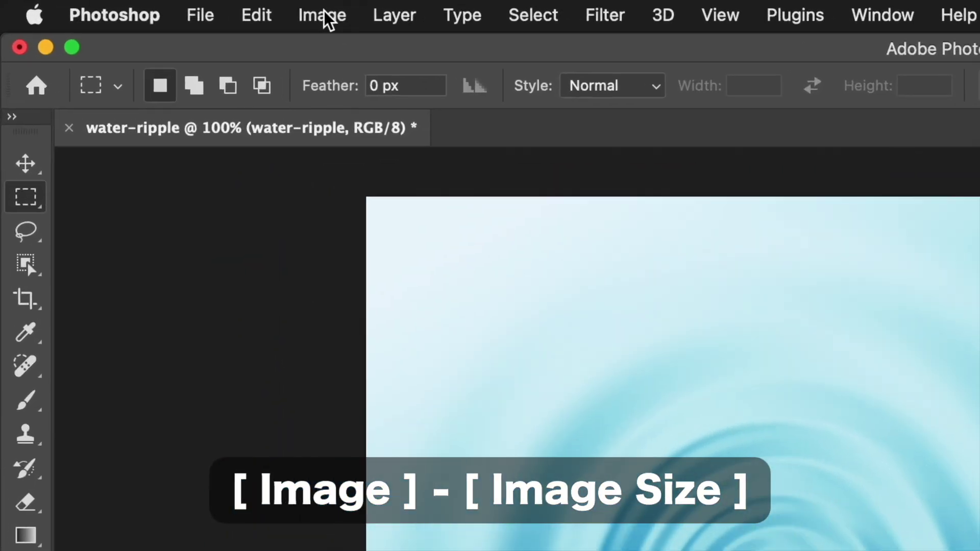
Step: Resize the image to 1280 × 720 px with proportions unlinked, setting Height to 720
{"action": "left_click", "coordinate": [163, 7]}
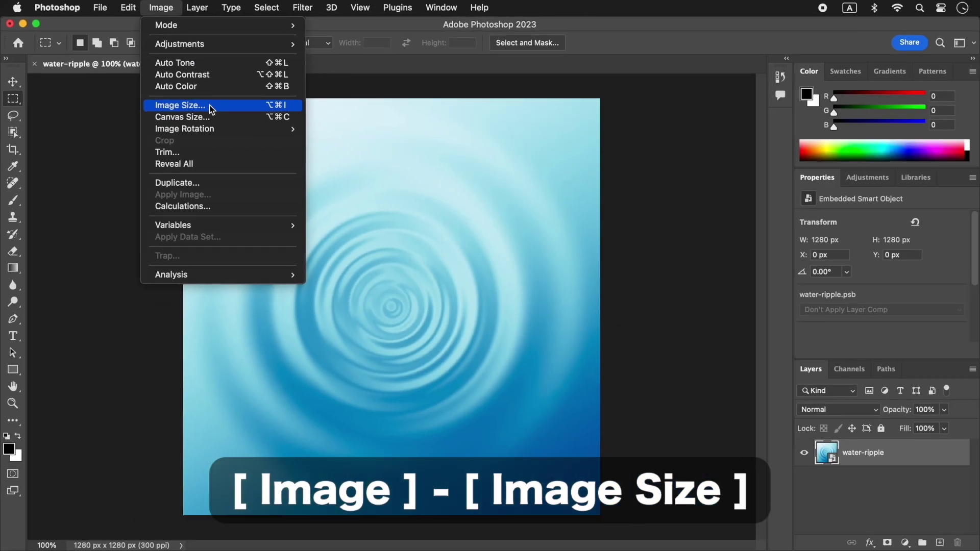
{"action": "left_click", "coordinate": [421, 217]}
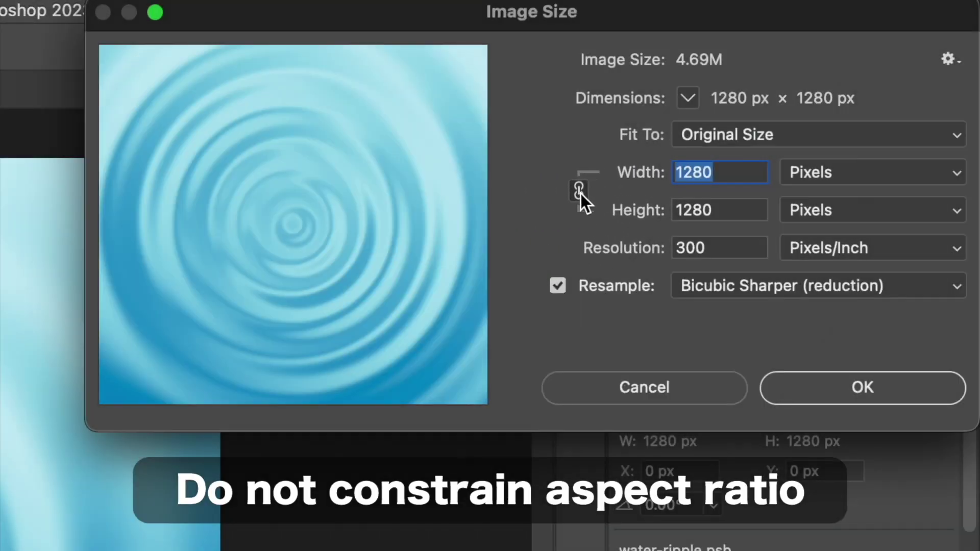
{"action": "left_click", "coordinate": [579, 192]}
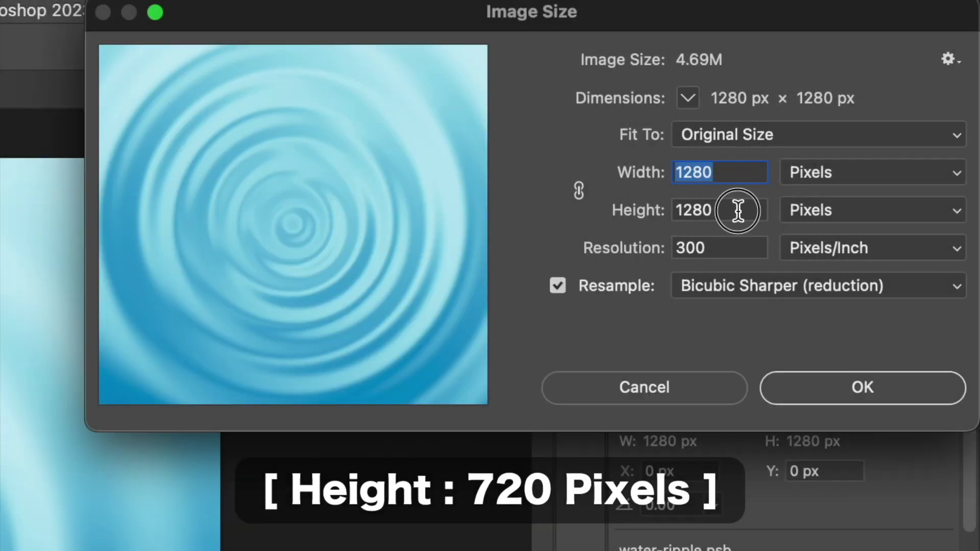
{"action": "double_click", "coordinate": [739, 211]}
{"action": "type", "text": "720"}
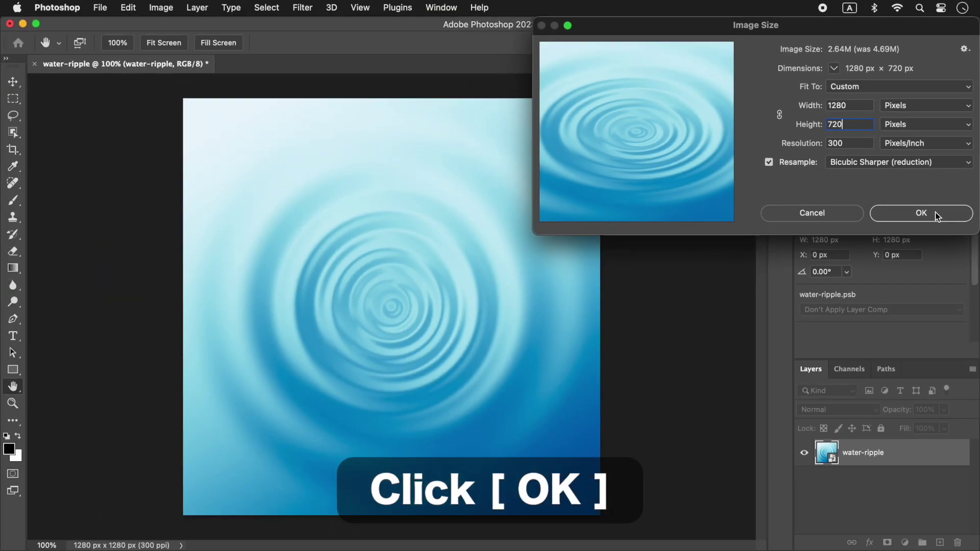
{"action": "left_click", "coordinate": [935, 213]}
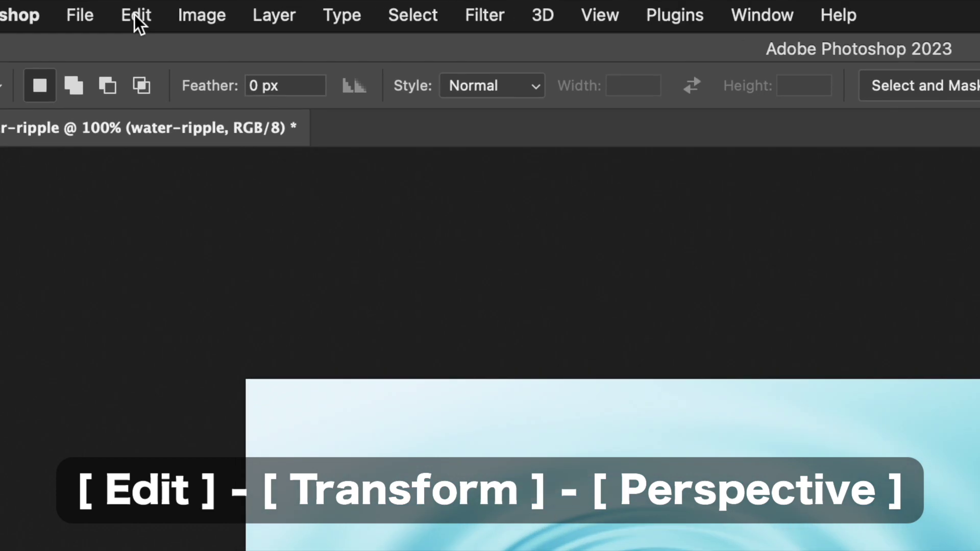
Step: Commit a perspective transform that spreads the ripple layer's bottom corners out to 1812 px
{"action": "left_click", "coordinate": [127, 8]}
{"action": "mouse_move", "coordinate": [173, 159]}
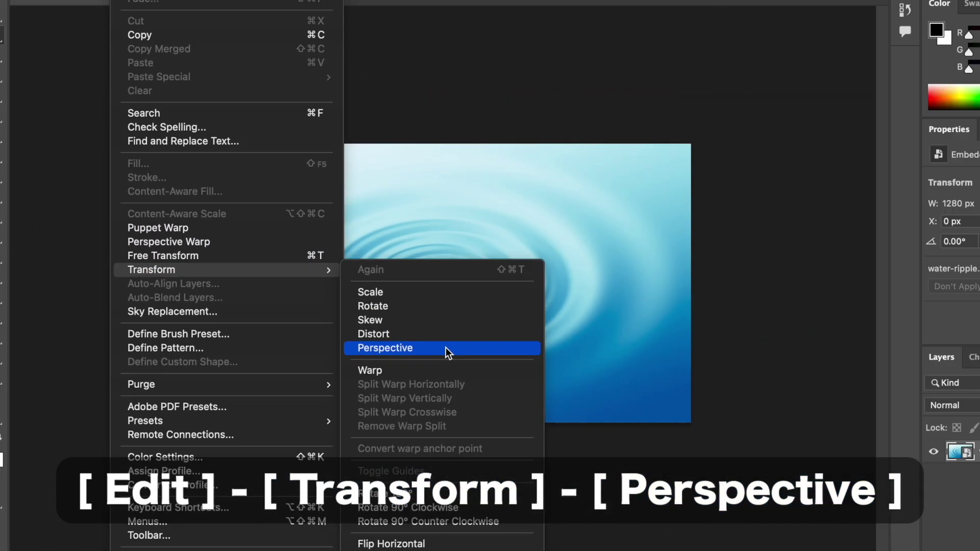
{"action": "left_click", "coordinate": [394, 360]}
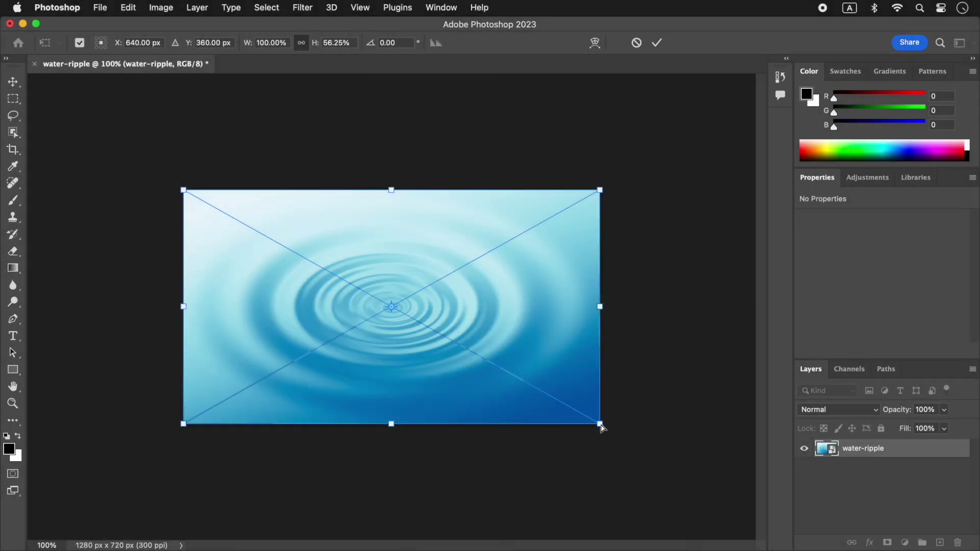
{"action": "left_click_drag", "start_coordinate": [601, 425], "coordinate": [655, 426]}
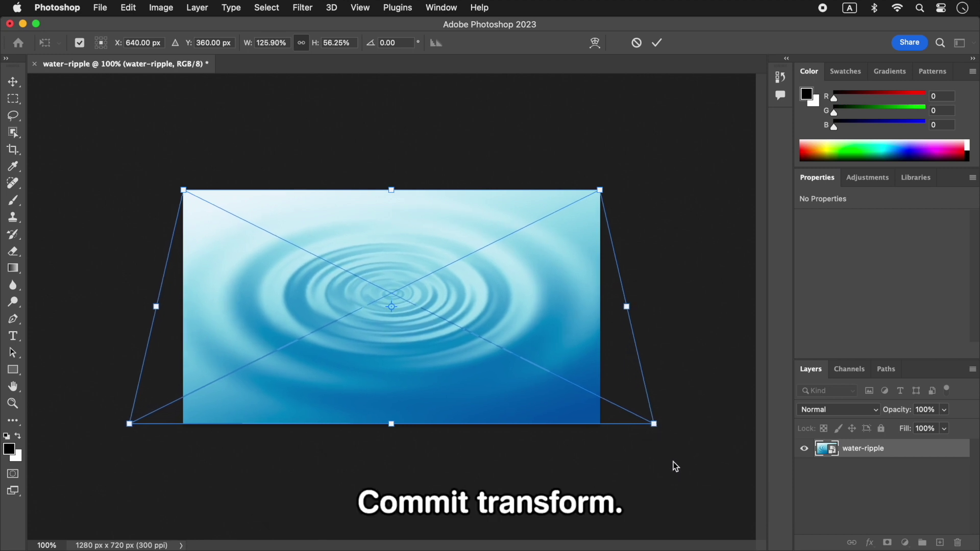
{"action": "key", "text": "Return"}
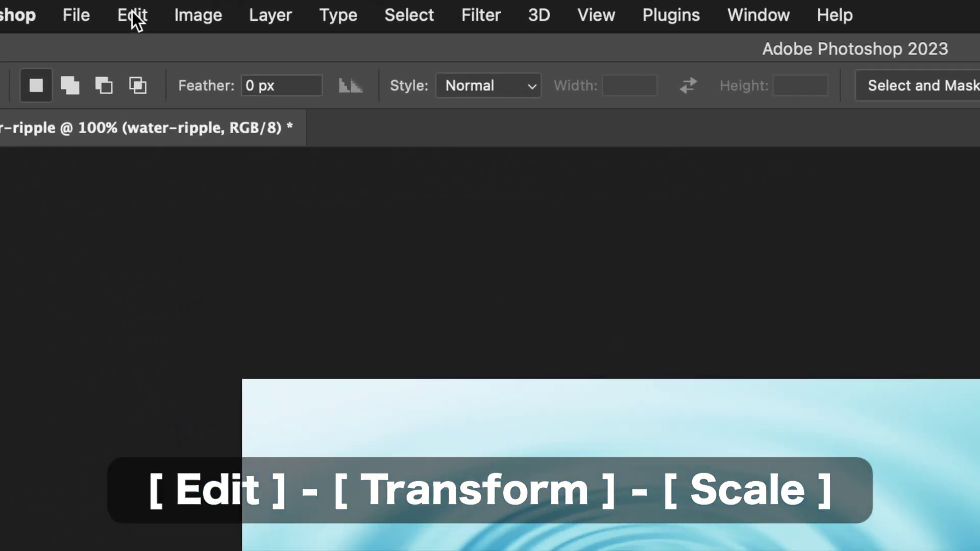
{"action": "left_click", "coordinate": [133, 11]}
{"action": "mouse_move", "coordinate": [170, 252]}
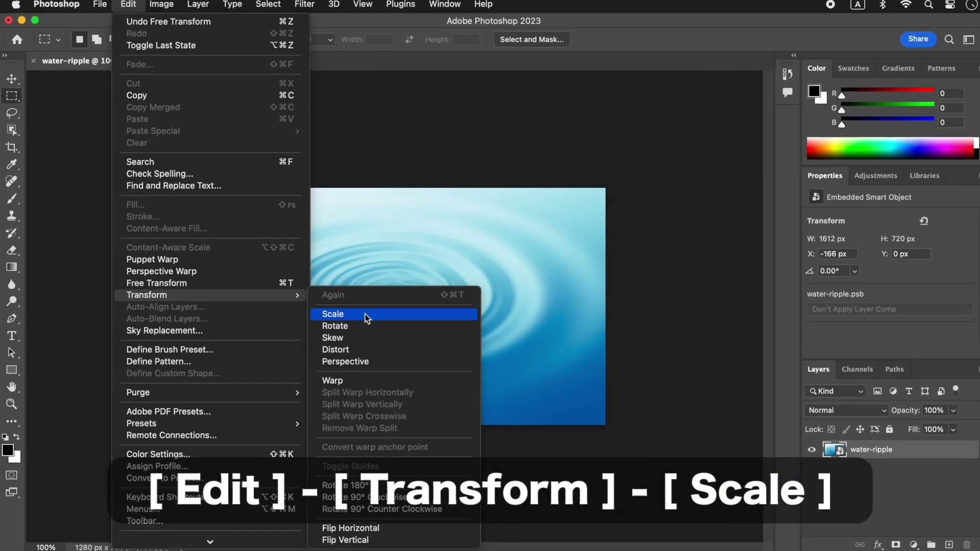
Step: Scale the perspective ripple layer, stretching its bottom edge further down past the canvas
{"action": "left_click", "coordinate": [362, 313]}
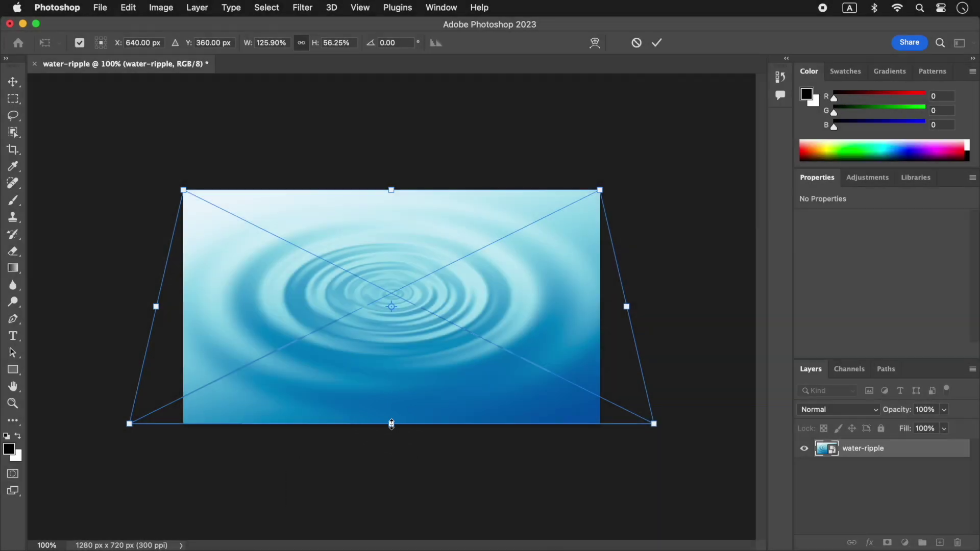
{"action": "left_click_drag", "start_coordinate": [392, 424], "coordinate": [392, 450]}
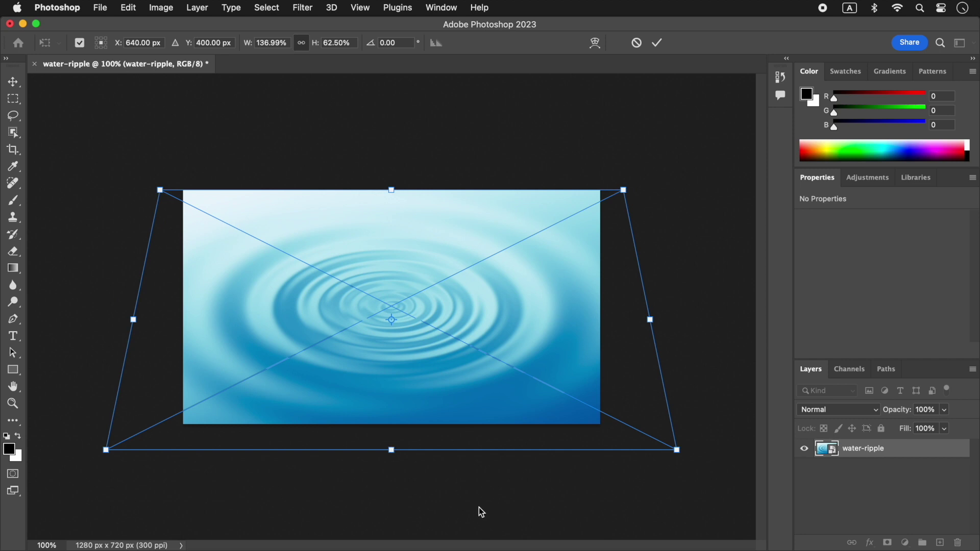
{"action": "key", "text": "Return"}
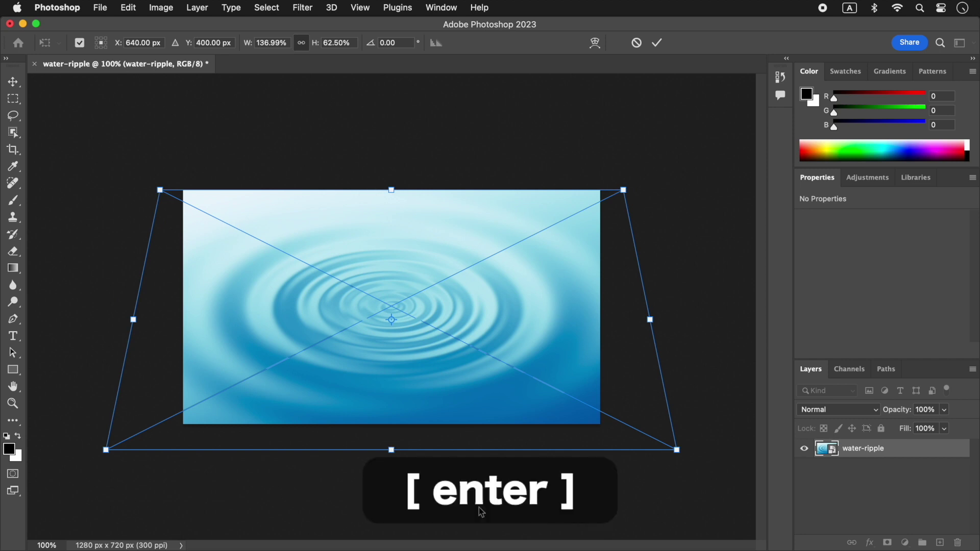